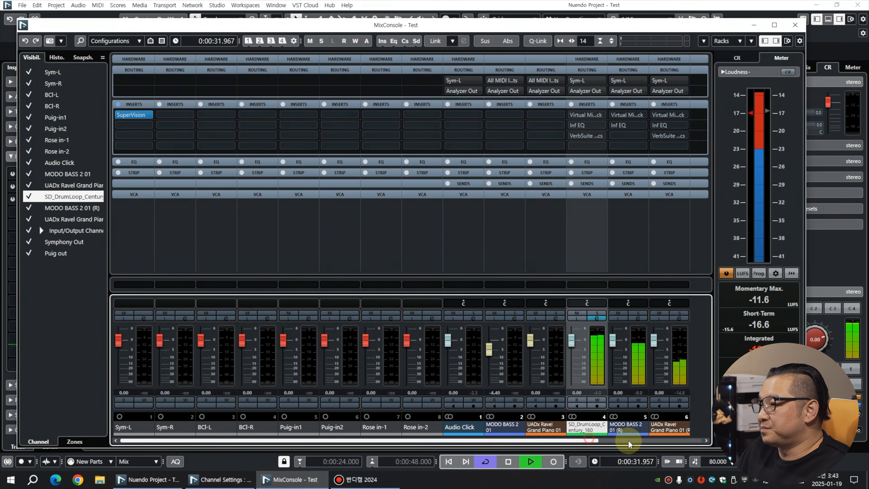
# - Close the mixer to return to the project window and stop playback
pyautogui.hscroll(3, 587, 441)
pyautogui.press('F3')
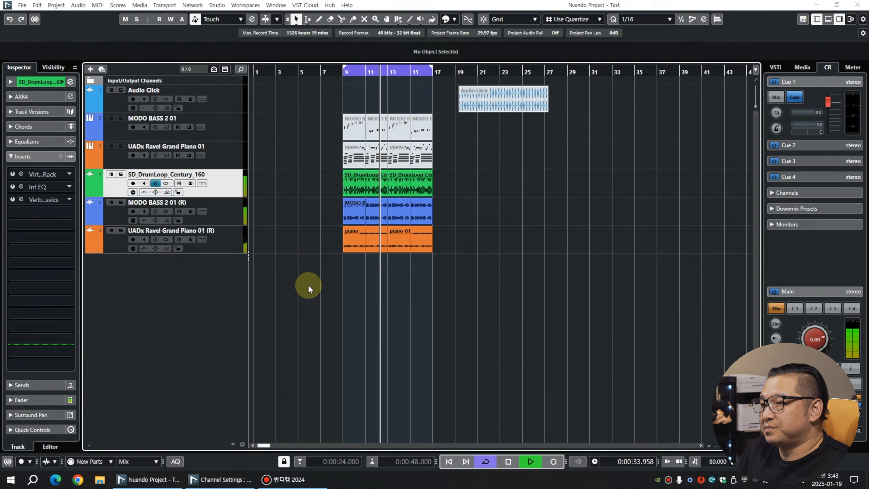
pyautogui.press('space')
# - Review the bass, piano and drum loop audio tracks by selecting each in turn, ending on SD_DrumLoop_Century_160
pyautogui.click(221, 208)
pyautogui.click(232, 242)
pyautogui.moveTo(459, 275); pyautogui.dragTo(346, 241)
pyautogui.moveTo(467, 155); pyautogui.dragTo(306, 154)
pyautogui.moveTo(334, 123); pyautogui.dragTo(524, 123)
pyautogui.click(490, 137)
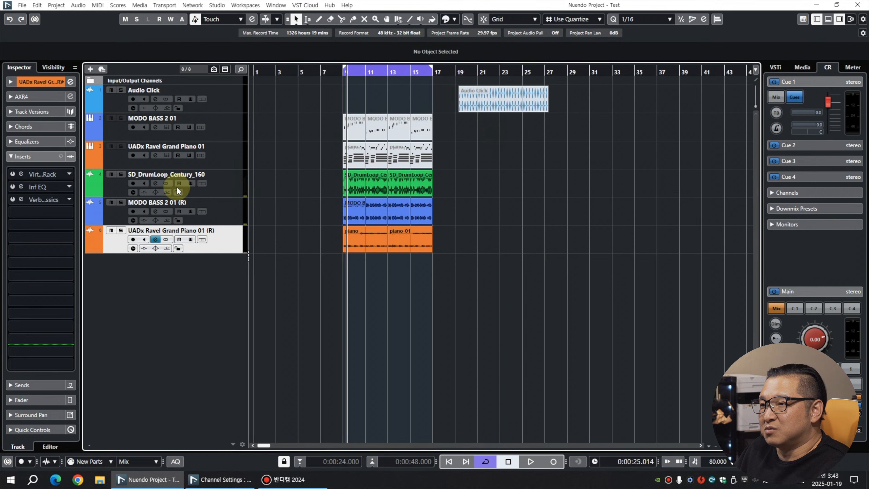
pyautogui.click(235, 185)
# - Activate the Virtual Mix Rack inserts on the drum loop, bass and piano audio channels and view the drum loop's rack
pyautogui.press('F3')
pyautogui.click(581, 115)
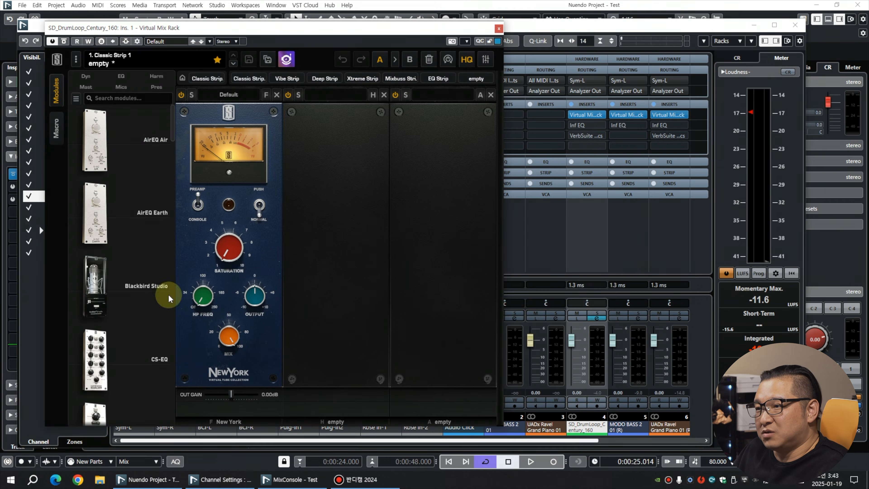
pyautogui.click(499, 28)
# - Play the loop and view the Virtual Mix Rack on the MODO BASS 2 01 (R) channel
pyautogui.press('space')
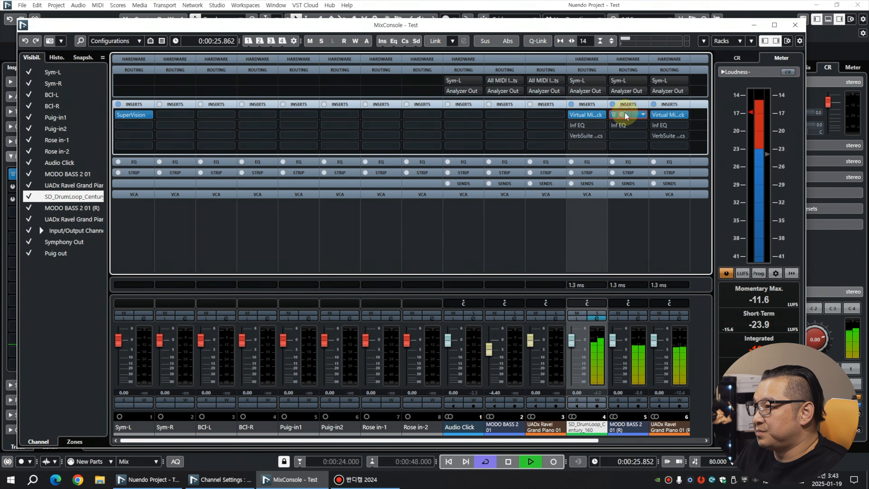
pyautogui.click(622, 114)
pyautogui.click(619, 49)
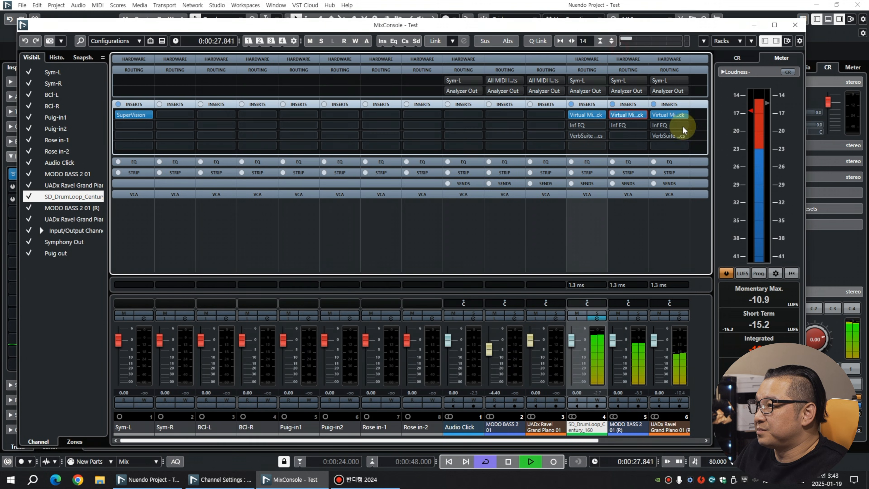
# - Examine the New York and FG-2A modules in the UADx Ravel Grand Piano 01 (R) channel's Virtual Mix Rack during playback
pyautogui.click(654, 114)
pyautogui.press('space')
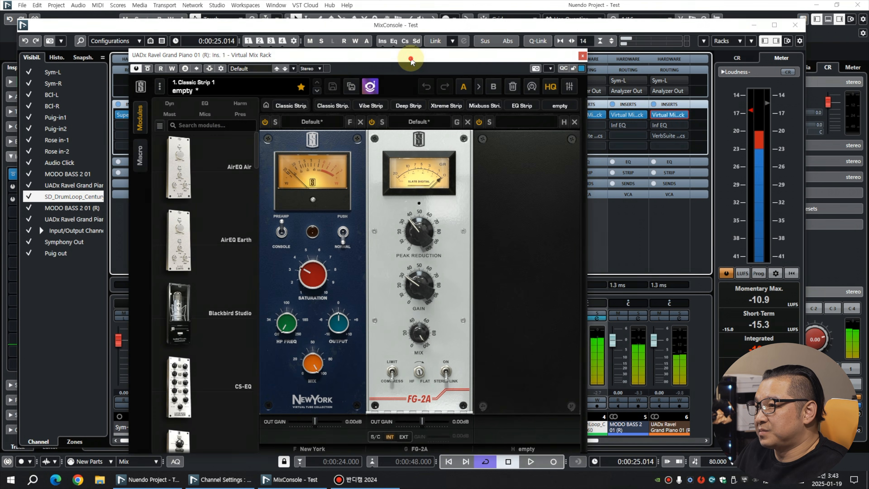
pyautogui.moveTo(410, 59); pyautogui.dragTo(358, 47)
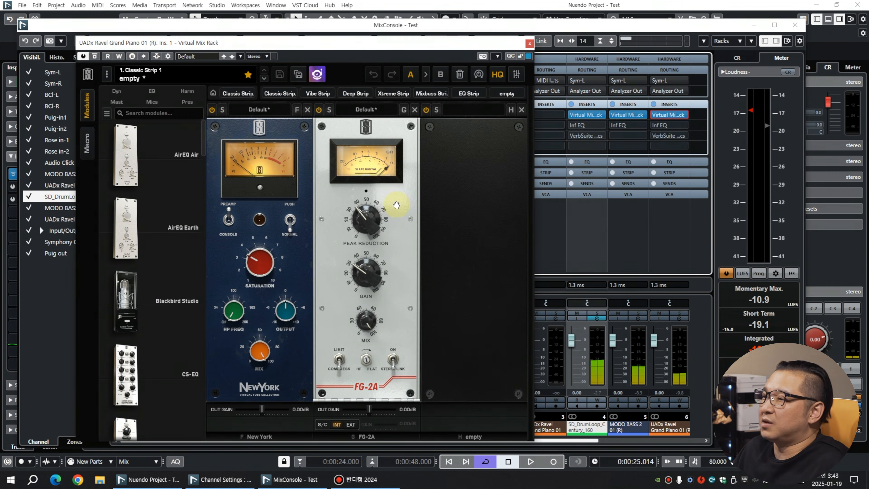
pyautogui.press('space')
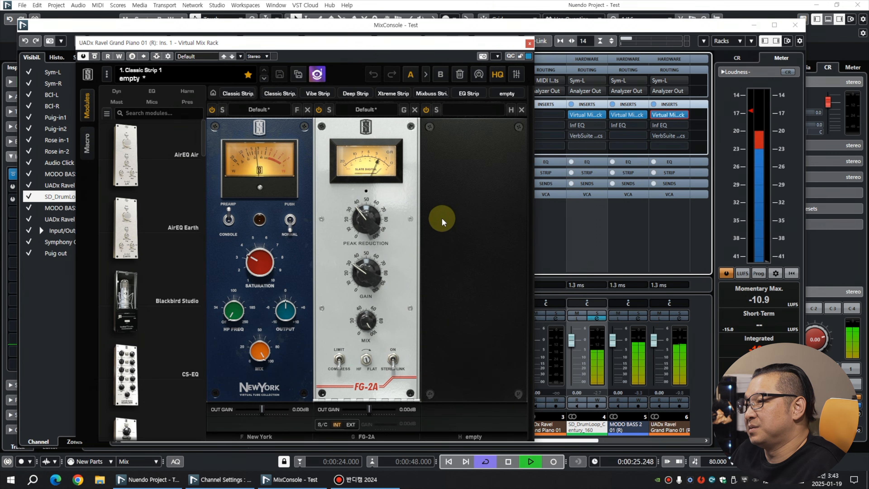
pyautogui.moveTo(366, 218)
pyautogui.press('space')
pyautogui.moveTo(363, 216); pyautogui.dragTo(363, 220)
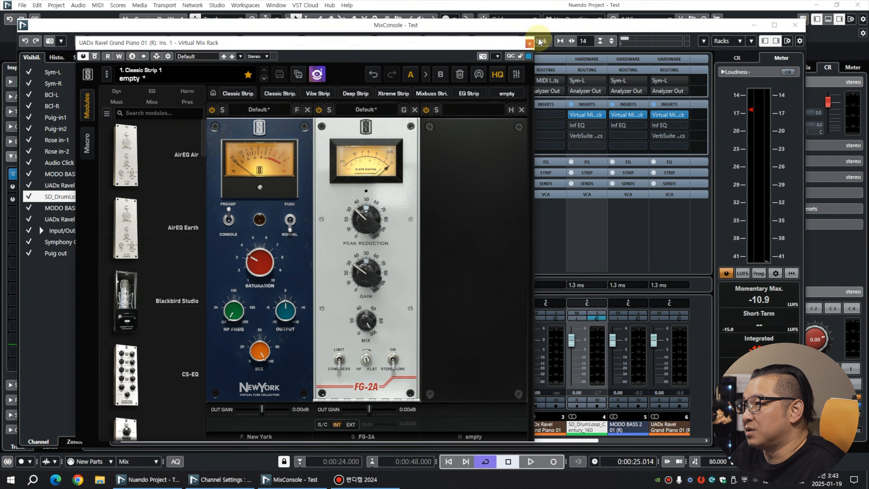
pyautogui.click(529, 44)
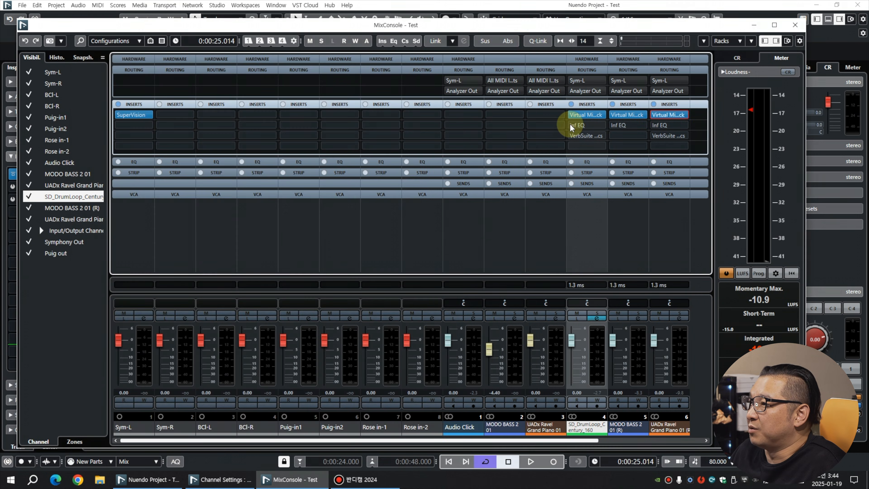
# - Activate the Infinity EQ insert on the SD_DrumLoop_Century_160 channel and view its curve while the loop plays
pyautogui.press('space')
pyautogui.click(583, 126)
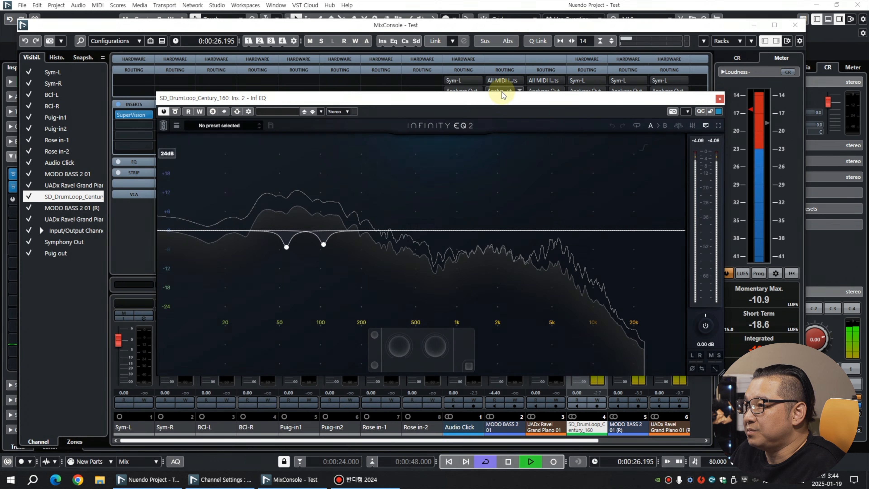
pyautogui.moveTo(493, 95); pyautogui.dragTo(358, 67)
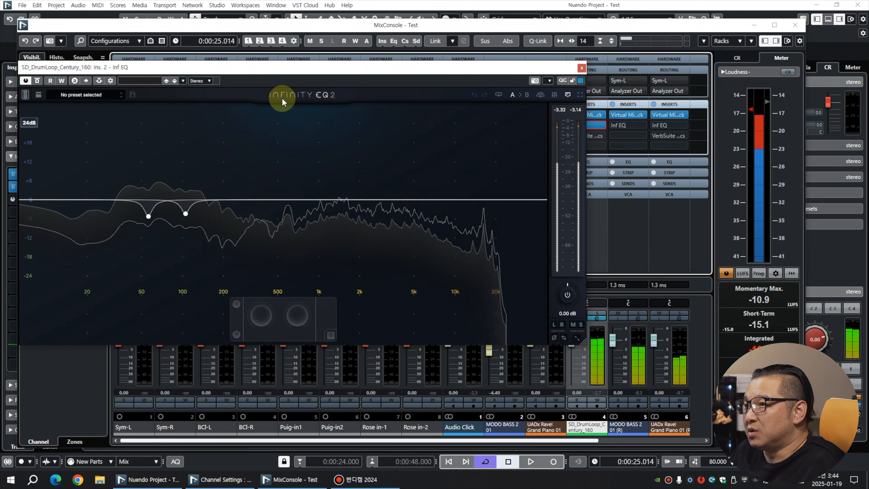
pyautogui.press('space')
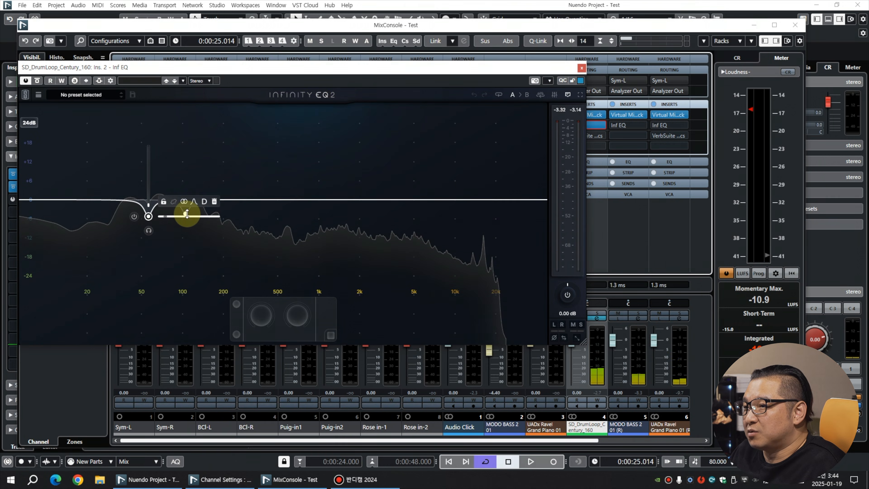
# - Inspect the dynamic settings of the drum loop EQ's 105 Hz band and close the EQ
pyautogui.click(186, 214)
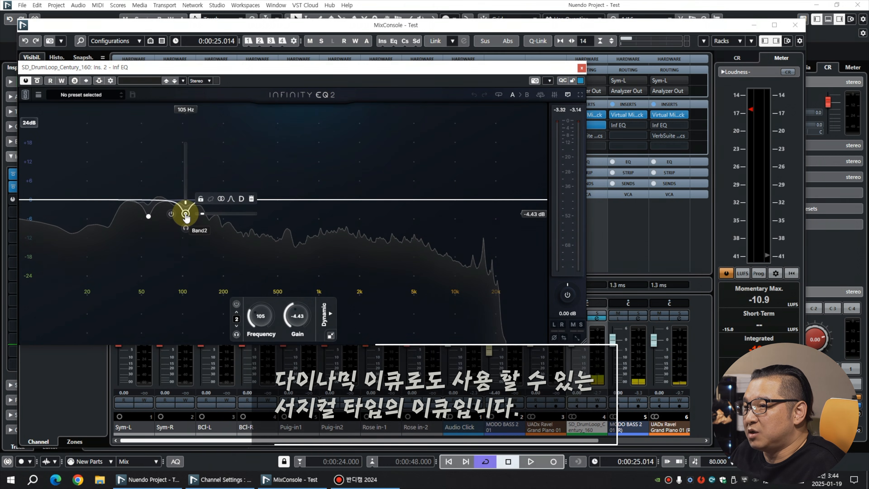
pyautogui.click(330, 313)
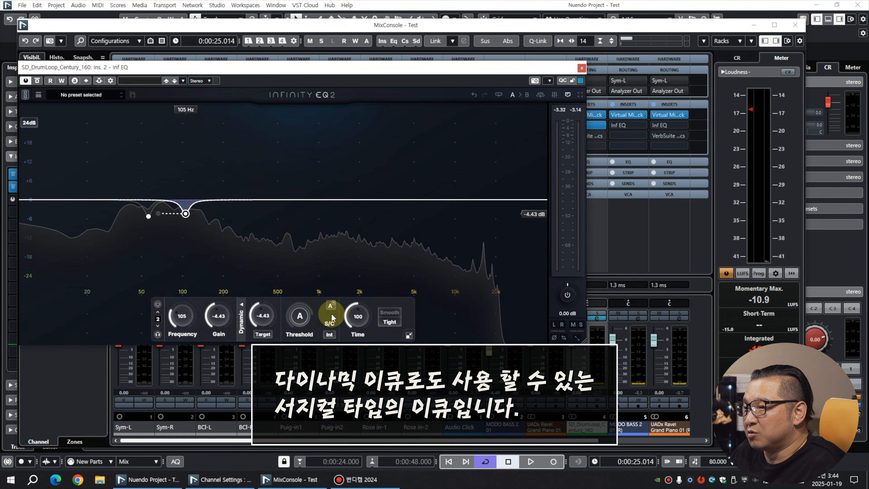
pyautogui.click(242, 305)
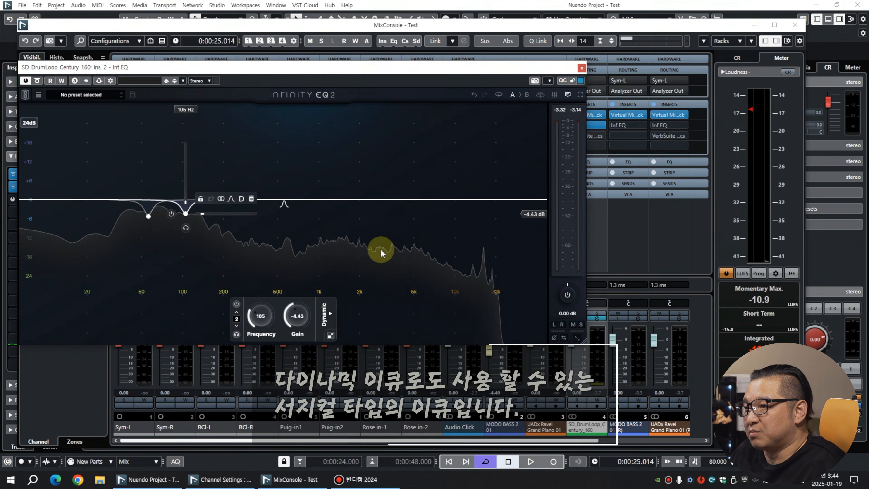
pyautogui.click(582, 69)
# - Activate the Infinity EQ insert on the MODO BASS 2 01 (R) channel and play the loop with its window open
pyautogui.click(623, 126)
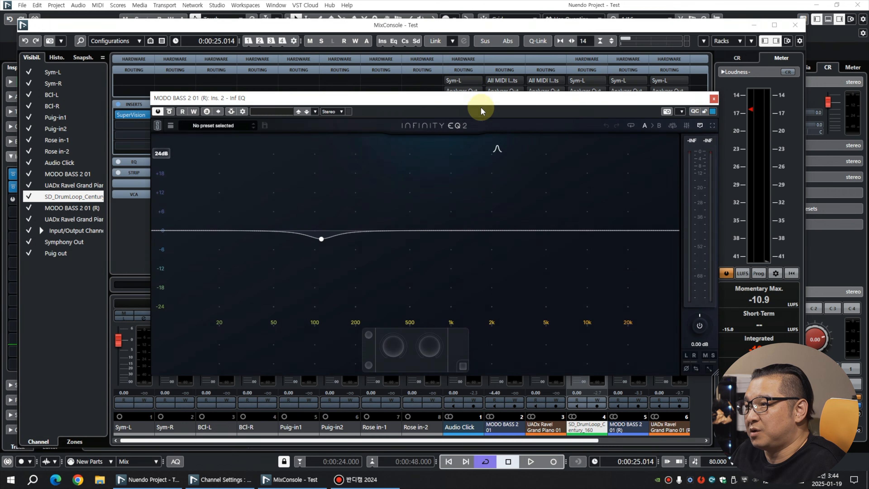
pyautogui.moveTo(465, 100); pyautogui.dragTo(321, 92)
pyautogui.press('space')
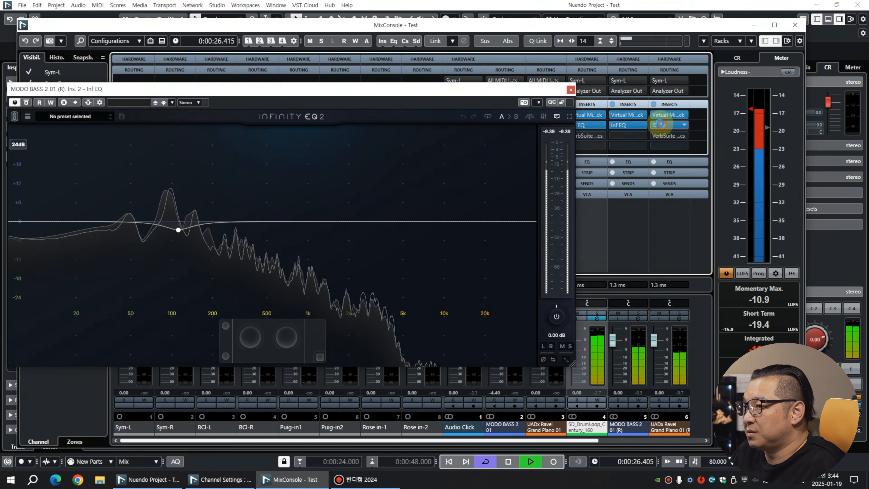
# - Activate the Infinity EQ insert on the UADx Ravel Grand Piano 01 (R) channel and hide its preset browser
pyautogui.click(652, 126)
pyautogui.moveTo(376, 100); pyautogui.dragTo(339, 117)
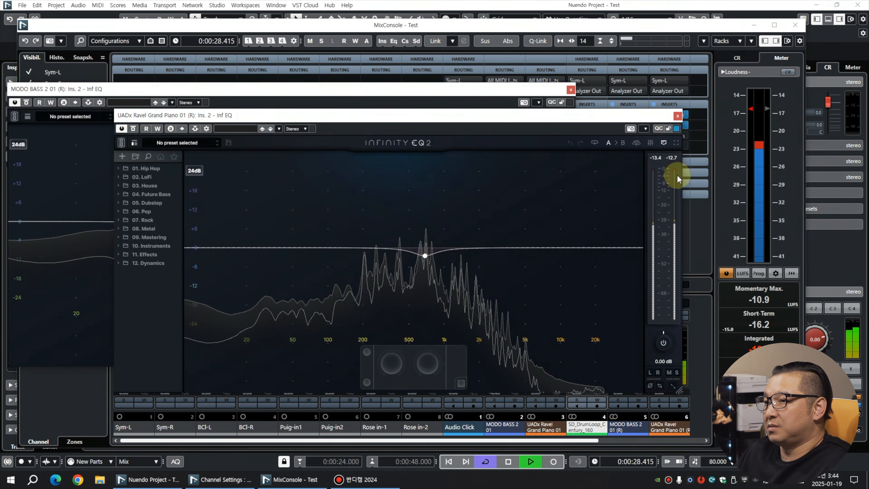
pyautogui.click(134, 144)
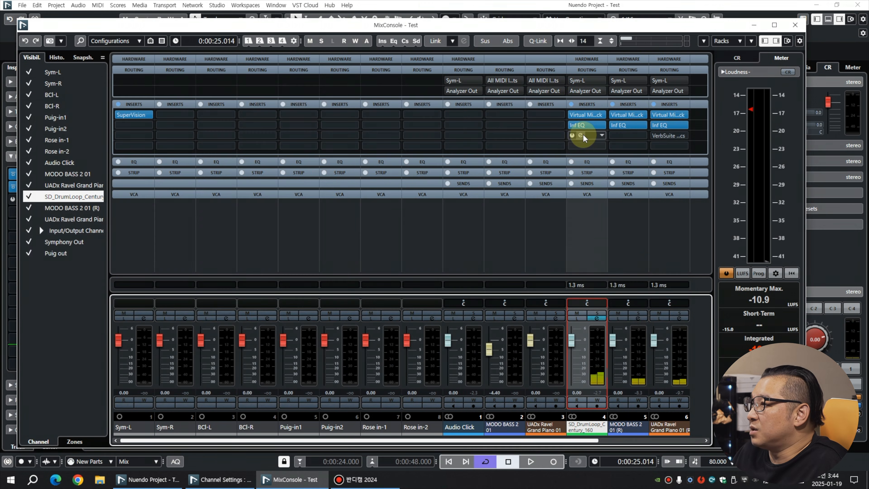
# - Open VerbSuite Classics on the SD_DrumLoop_Century_160 channel and view its loaded device and device browser
pyautogui.click(582, 134)
pyautogui.moveTo(407, 157); pyautogui.dragTo(206, 62)
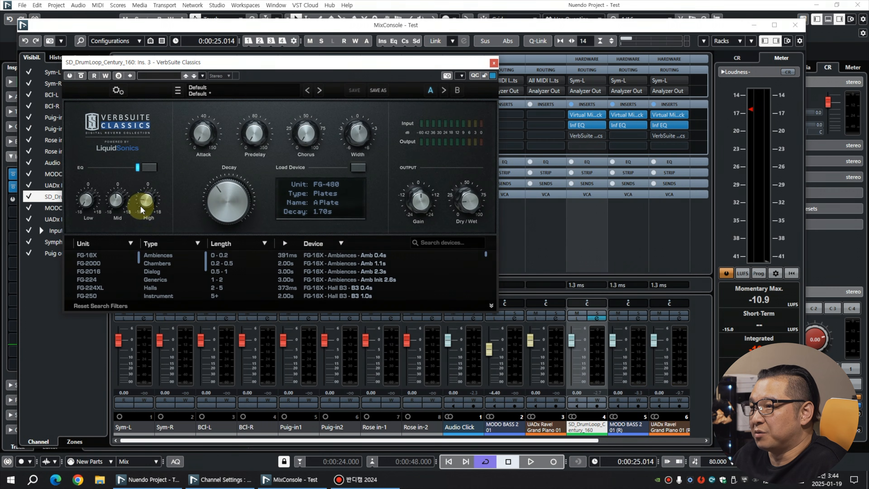
pyautogui.click(323, 191)
pyautogui.click(335, 198)
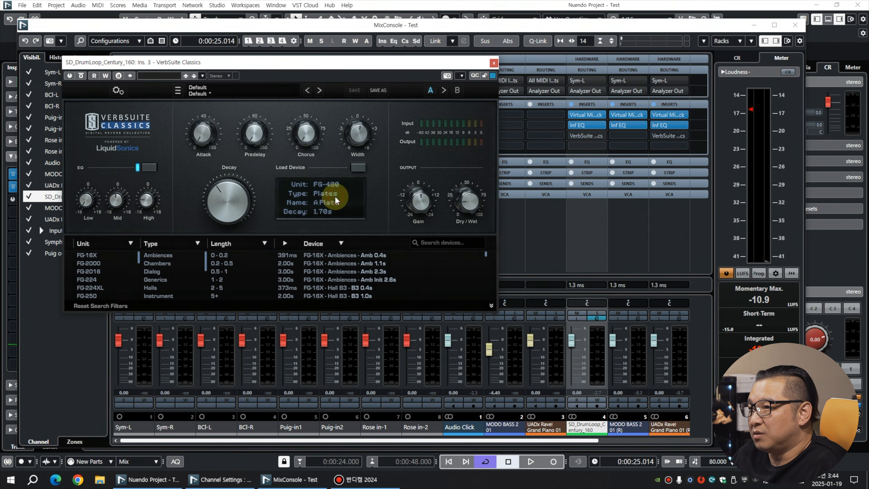
# - Examine the emulated reverb units offered for loading in VerbSuite Classics, from FG-480 through SD-24S
pyautogui.click(359, 167)
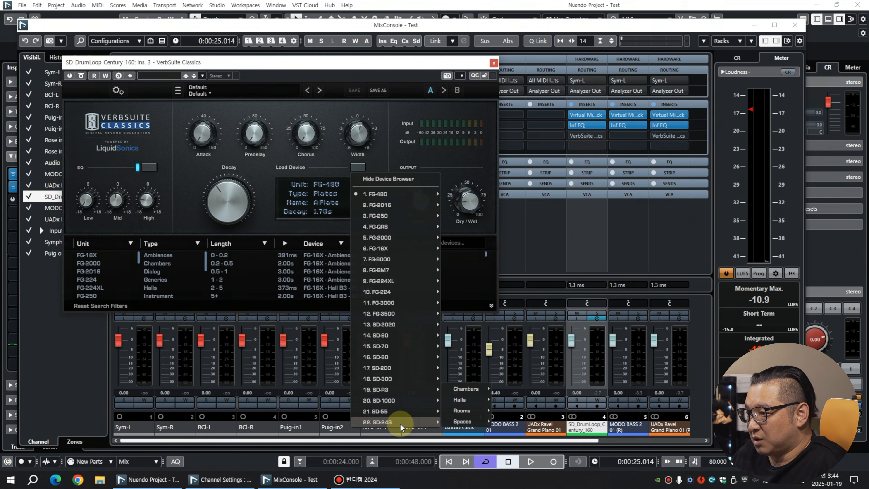
pyautogui.moveTo(376, 196)
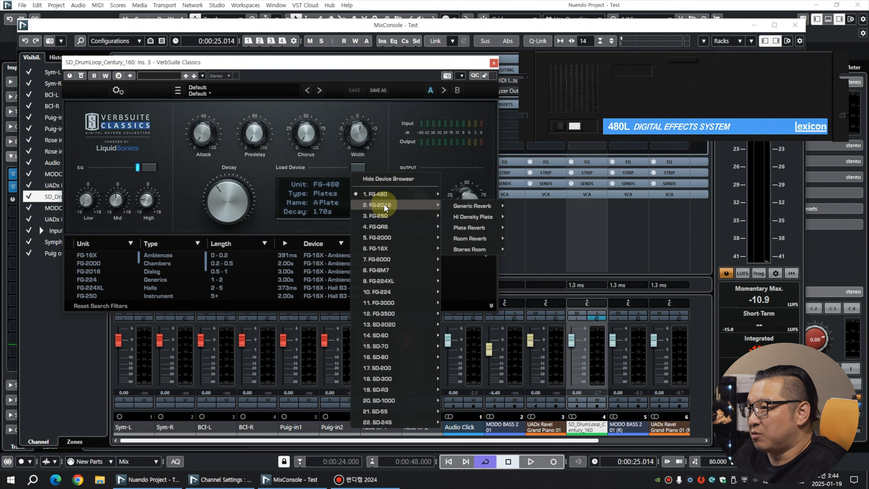
pyautogui.moveTo(387, 216)
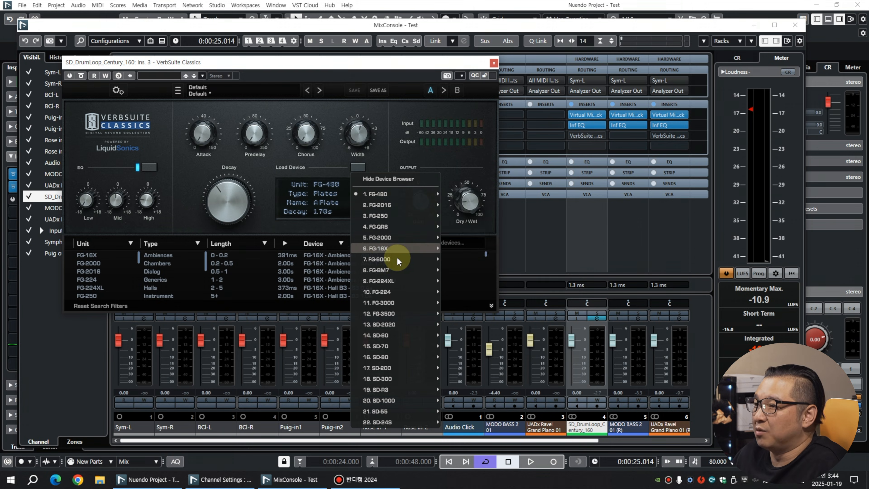
pyautogui.moveTo(384, 270)
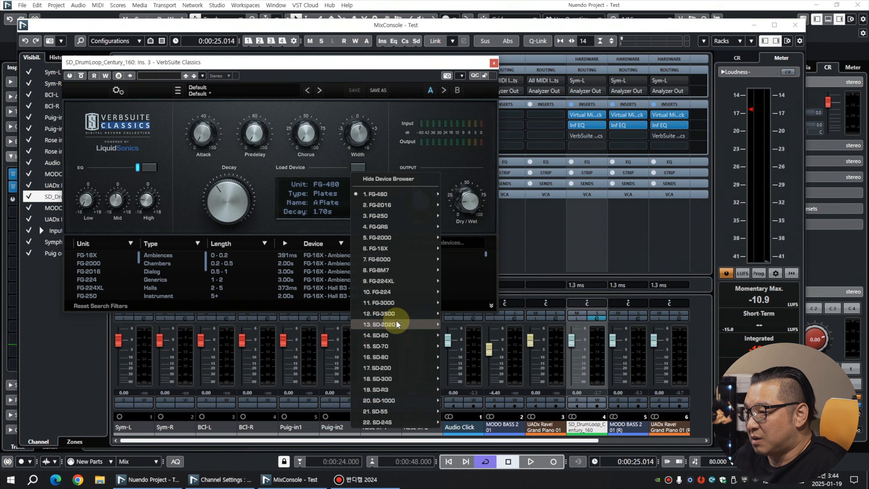
pyautogui.moveTo(389, 302)
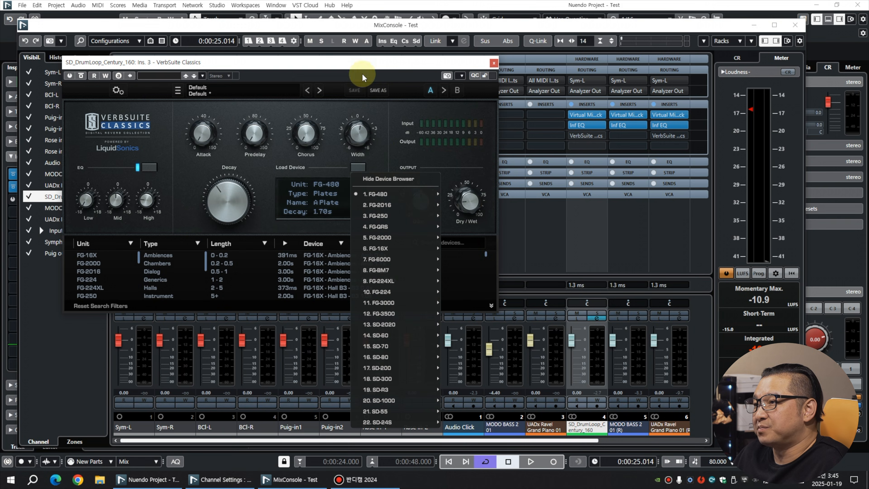
pyautogui.click(352, 60)
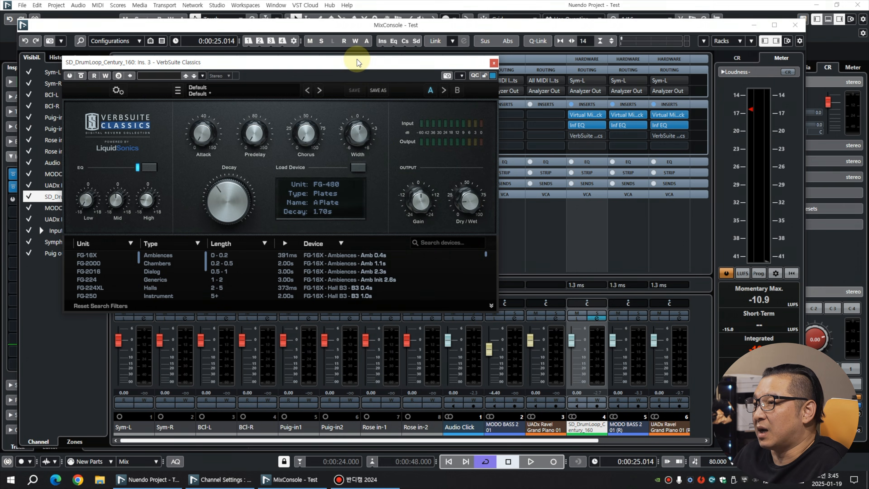
# - Reposition the VerbSuite Classics window and hide its device browser
pyautogui.moveTo(357, 61); pyautogui.dragTo(366, 68)
pyautogui.click(367, 174)
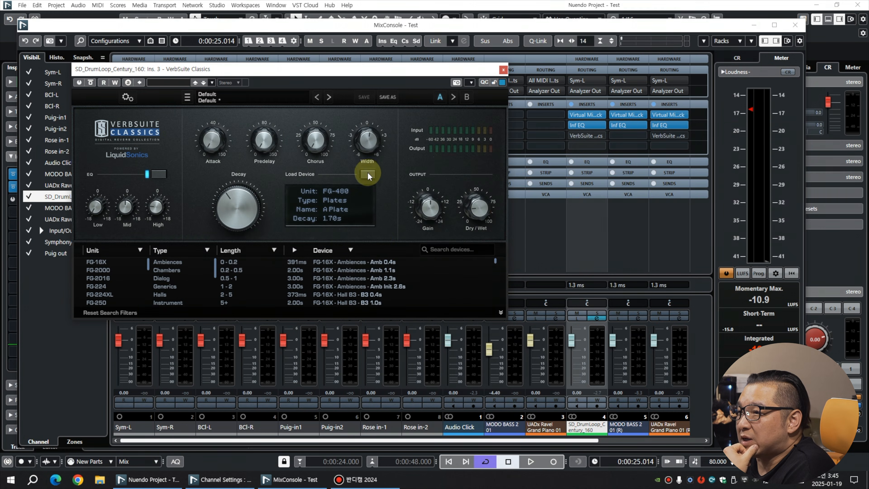
pyautogui.click(367, 173)
pyautogui.click(245, 194)
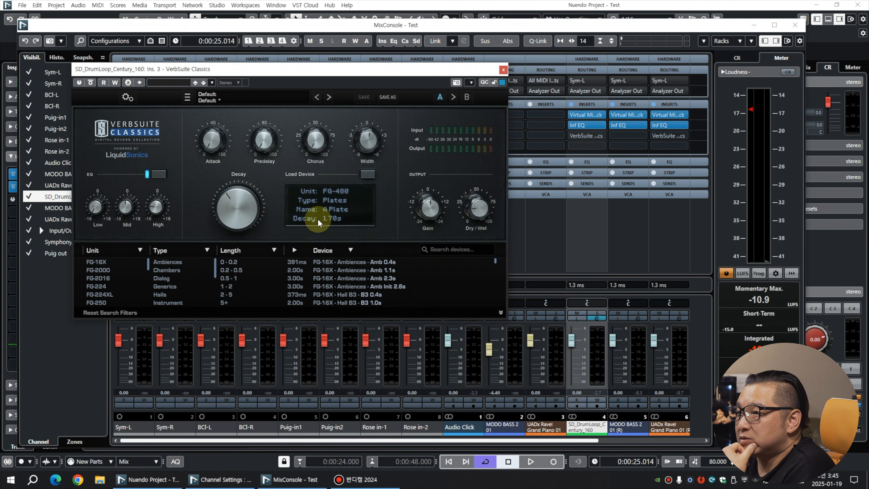
pyautogui.click(300, 208)
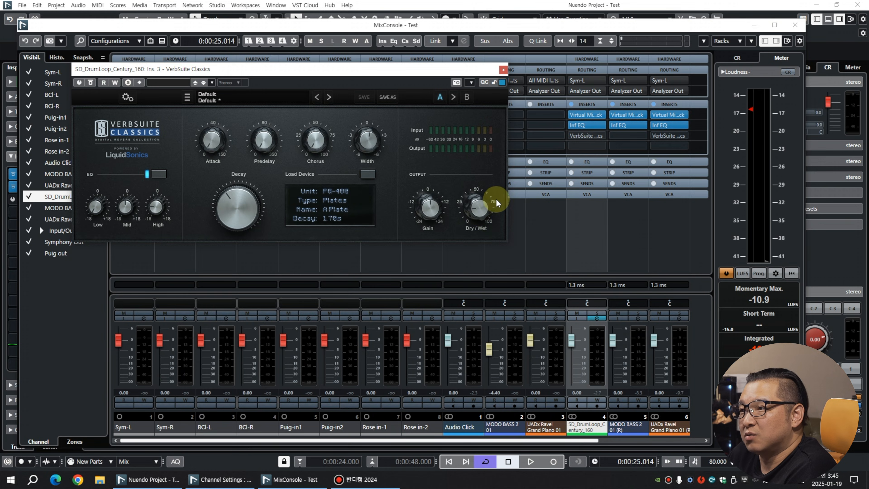
# - Activate the VerbSuite Classics insert on the SD_DrumLoop_Century_160 channel and move its window clear of the inserts
pyautogui.click(587, 136)
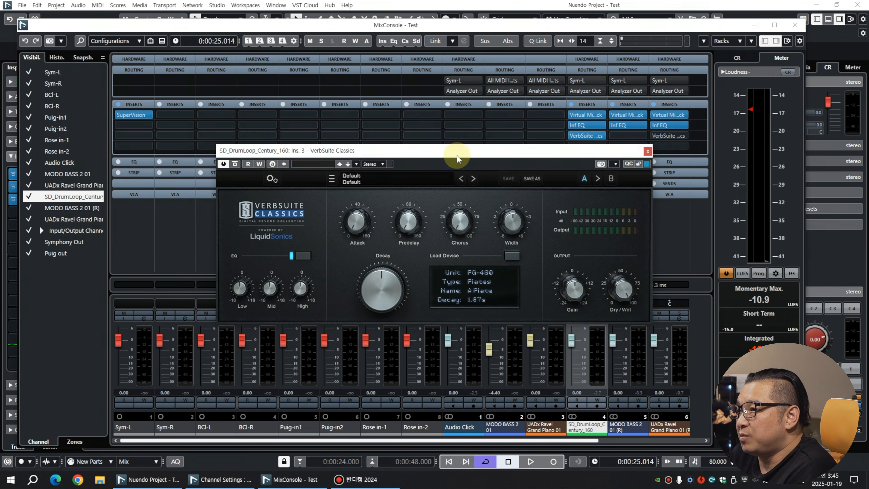
pyautogui.moveTo(458, 151); pyautogui.dragTo(330, 98)
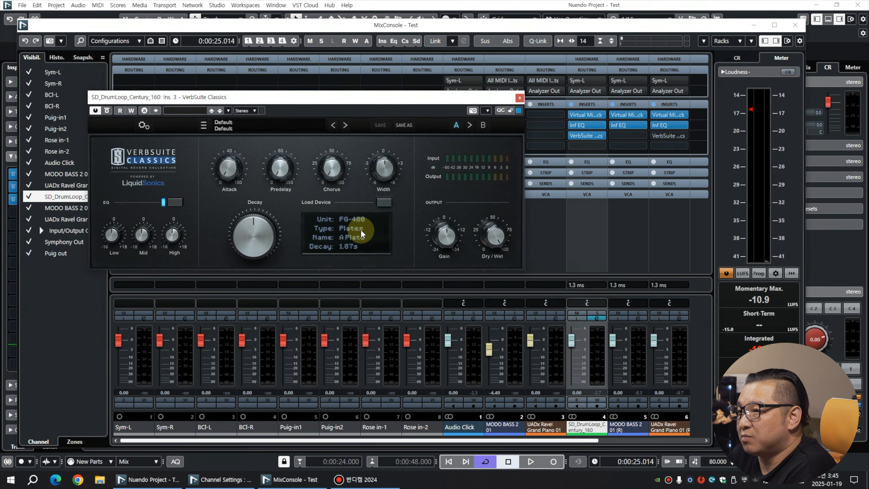
# - Load the FG-BM7 Plates1 Bright Plate device in VerbSuite Classics on the SD_DrumLoop_Century_160 channel
pyautogui.click(366, 224)
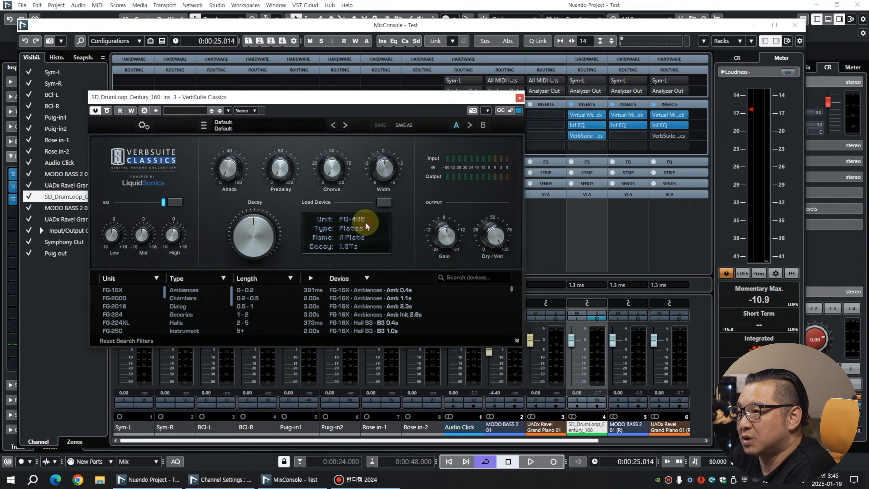
pyautogui.click(388, 202)
pyautogui.moveTo(453, 306)
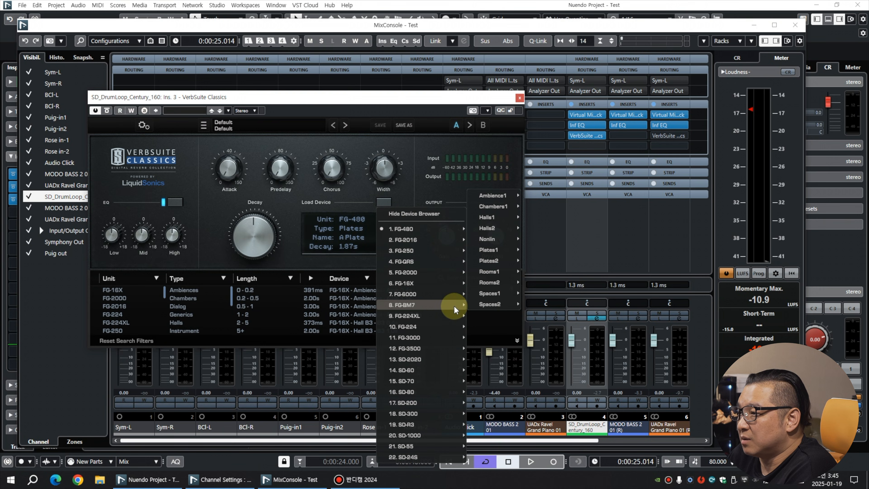
pyautogui.moveTo(502, 248)
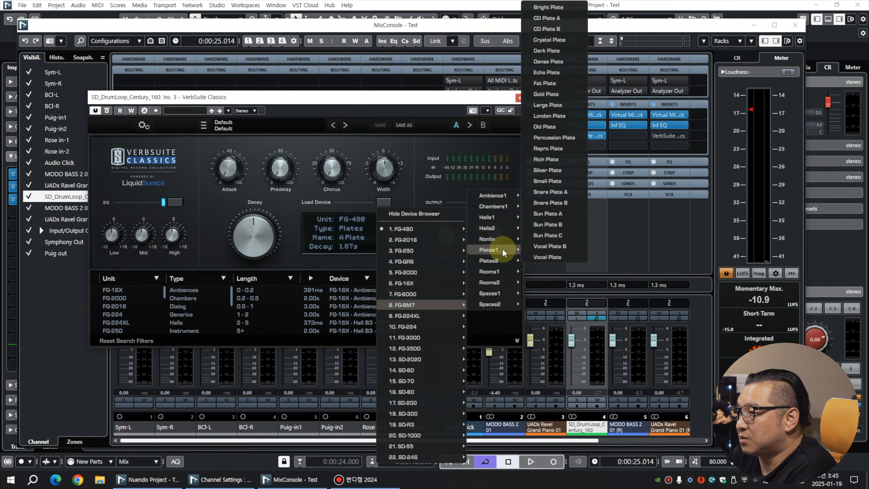
pyautogui.click(546, 7)
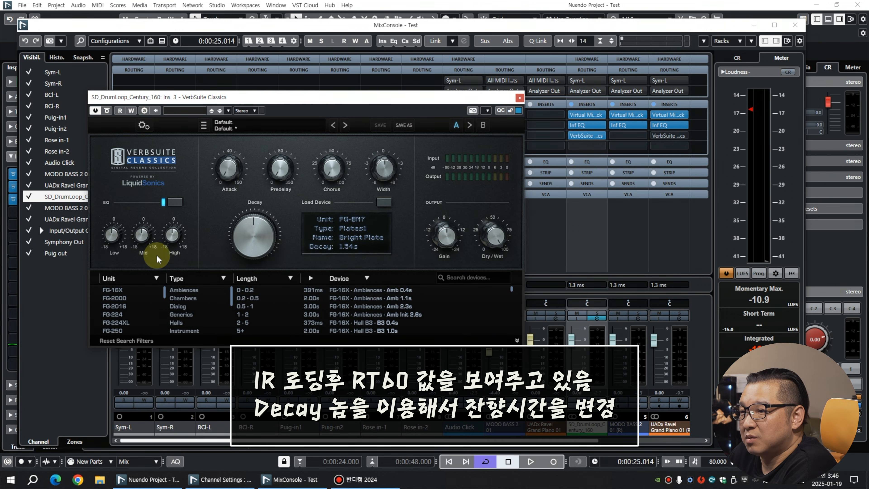
# - Hide the device browser of the drum channel's VerbSuite Classics
pyautogui.click(367, 279)
pyautogui.click(367, 276)
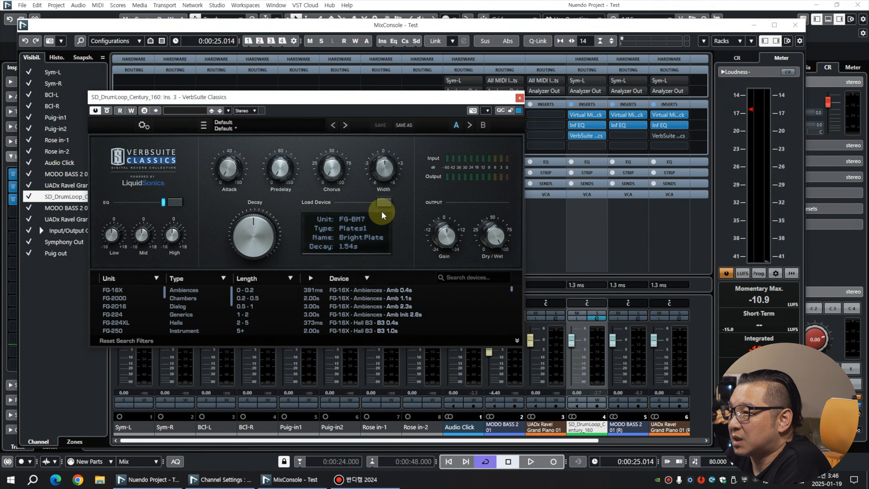
pyautogui.click(384, 202)
pyautogui.click(420, 211)
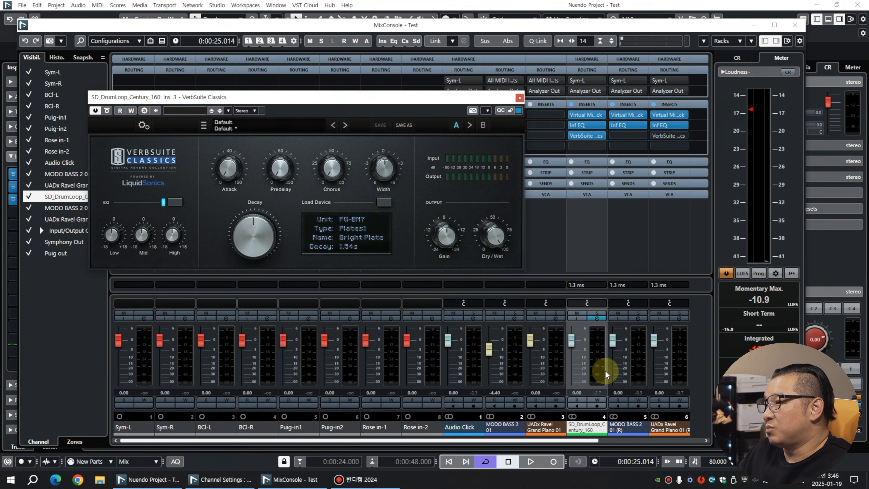
# - Solo the SD_DrumLoop_Century_160 channel, audition it briefly, and switch the loudness display to the Master meter
pyautogui.press('s')
pyautogui.press('space')
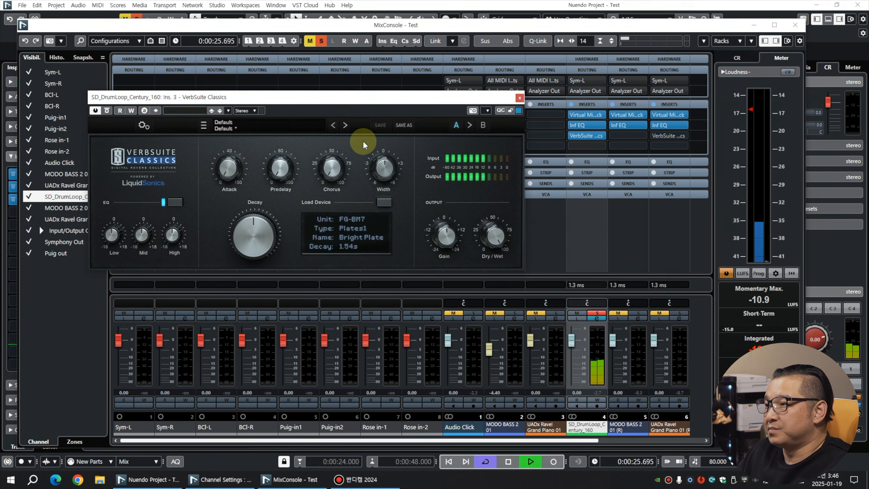
pyautogui.press('space')
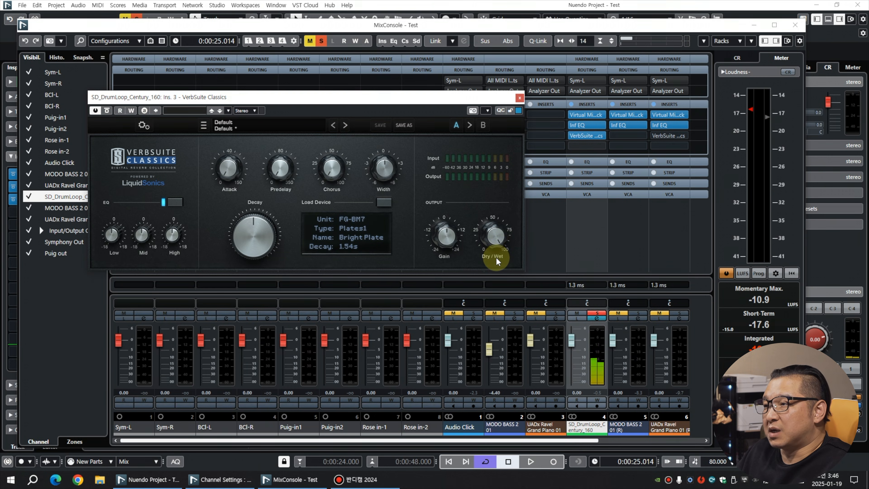
pyautogui.click(733, 72)
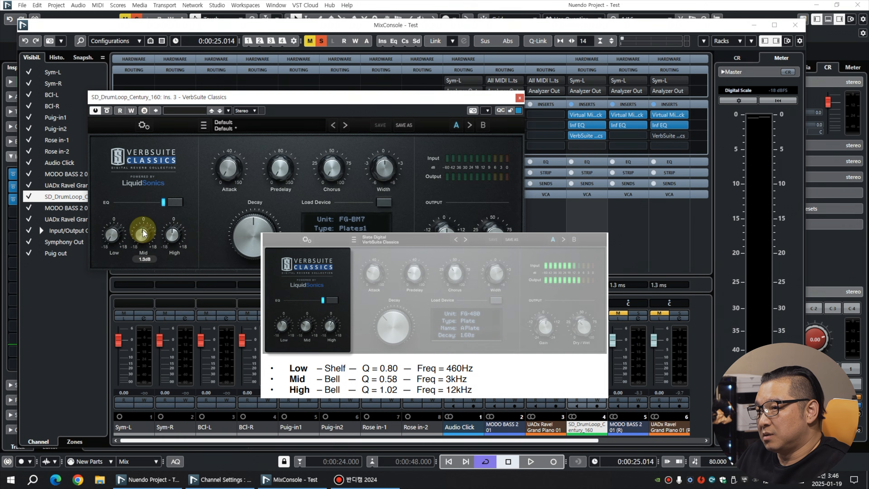
# - Try the High EQ band of the drum reverb and audition the drum loop
pyautogui.moveTo(170, 240); pyautogui.dragTo(171, 240)
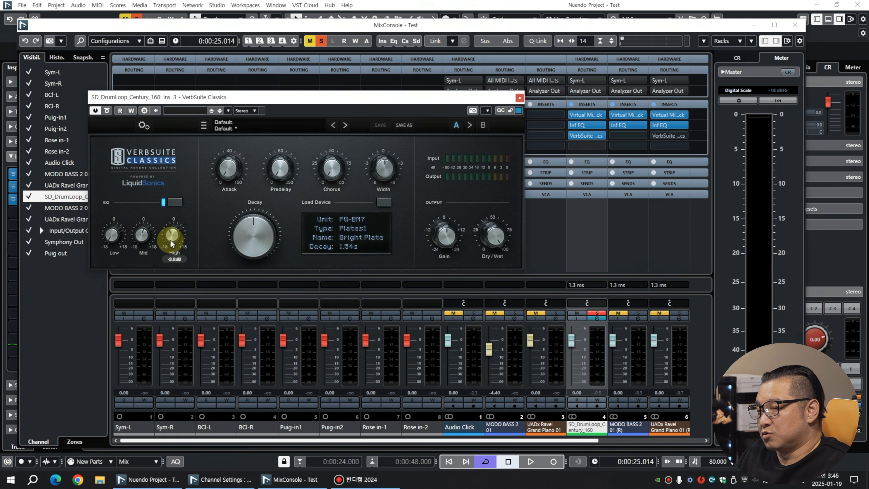
pyautogui.press('space')
pyautogui.moveTo(254, 244)
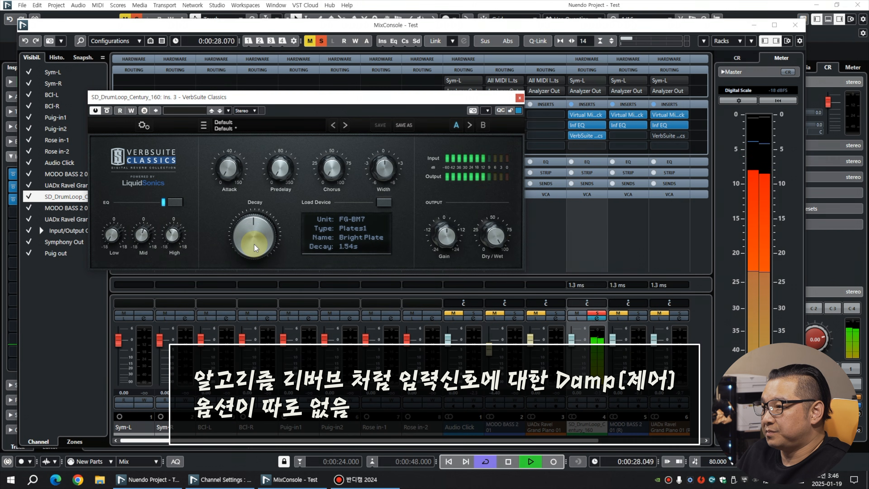
pyautogui.press('space')
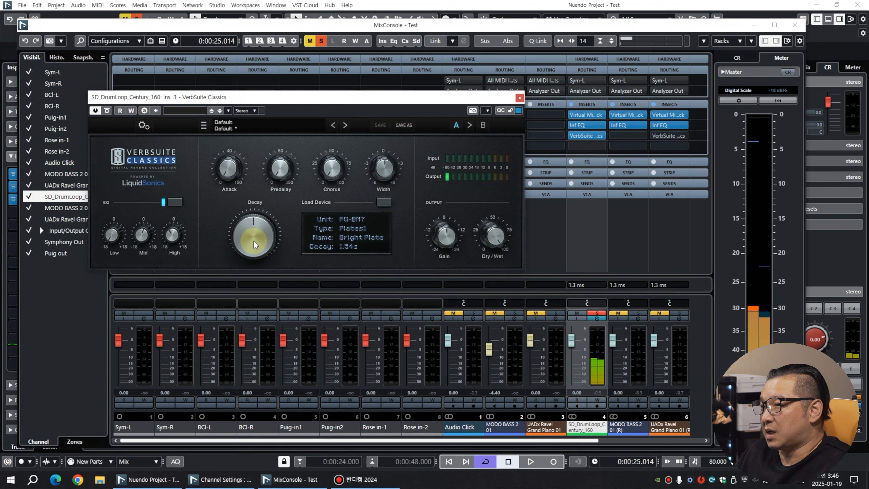
# - Set the drum reverb's Decay to 1.32 s and audition the loop
pyautogui.click(258, 231)
pyautogui.moveTo(258, 231); pyautogui.dragTo(258, 244)
pyautogui.press('space')
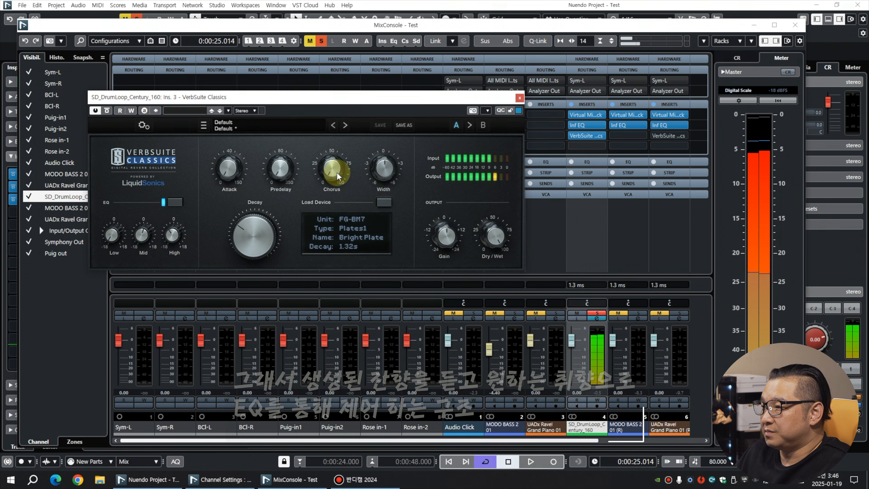
pyautogui.press('space')
# - Set the drum reverb's Width to 1.47 dB and audition the loop
pyautogui.moveTo(384, 168)
pyautogui.mouseDown()
pyautogui.moveTo(376, 136)
pyautogui.moveTo(386, 169)
pyautogui.moveTo(383, 127)
pyautogui.moveTo(386, 178)
pyautogui.mouseUp()
pyautogui.press('space')
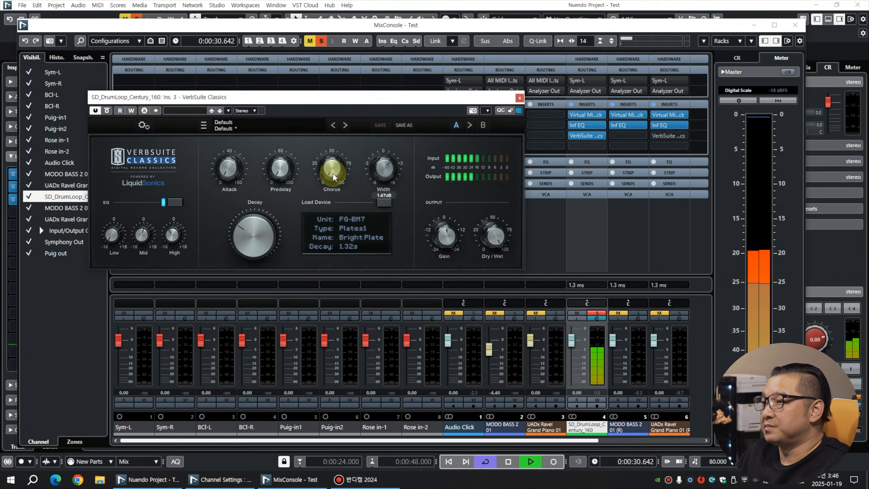
pyautogui.press('space')
# - Audition the drum reverb with Chorus at 100%, and reduce the Chorus amount
pyautogui.moveTo(329, 175); pyautogui.dragTo(305, 35)
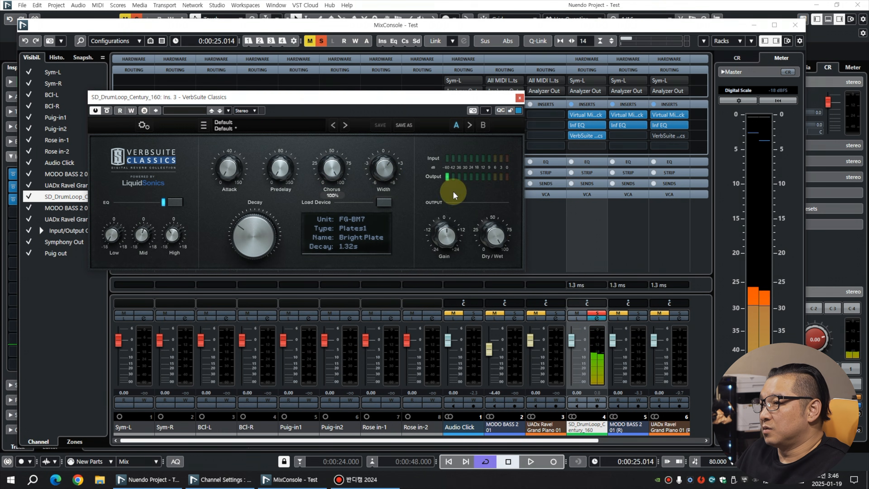
pyautogui.press('space')
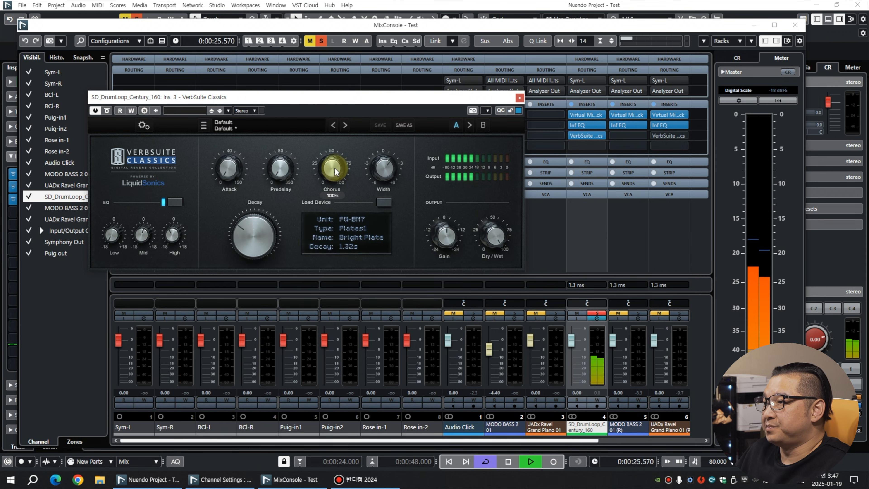
pyautogui.moveTo(335, 166)
pyautogui.mouseDown()
pyautogui.moveTo(339, 300)
pyautogui.moveTo(310, 138)
pyautogui.moveTo(318, 186)
pyautogui.moveTo(336, 156)
pyautogui.moveTo(333, 172)
pyautogui.mouseUp()
pyautogui.press('space')
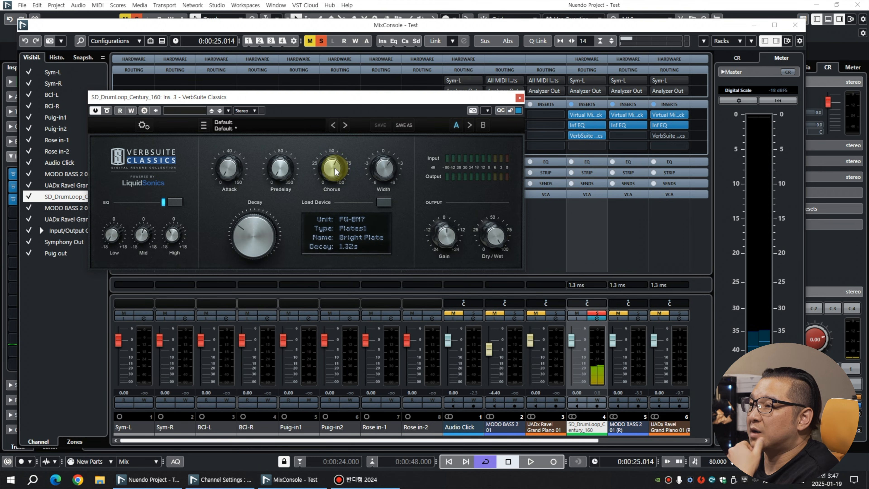
pyautogui.moveTo(344, 178)
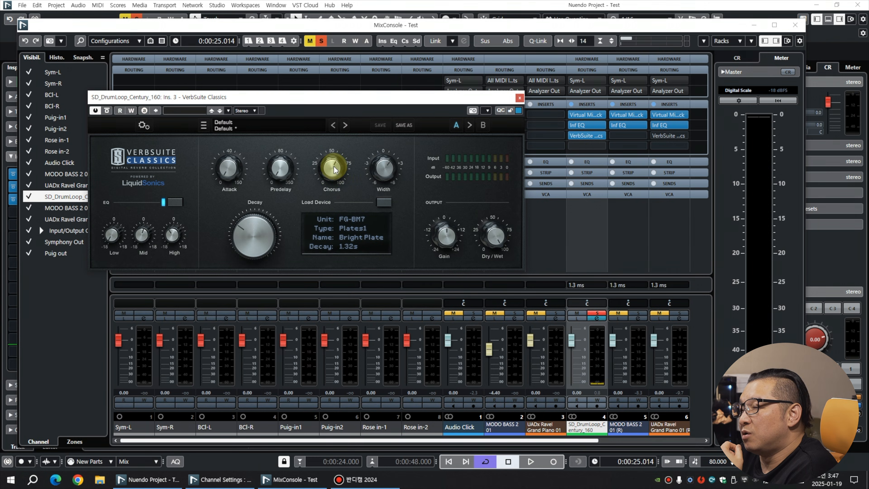
pyautogui.moveTo(334, 167)
pyautogui.mouseDown()
pyautogui.moveTo(334, 201)
pyautogui.moveTo(330, 170)
pyautogui.mouseUp()
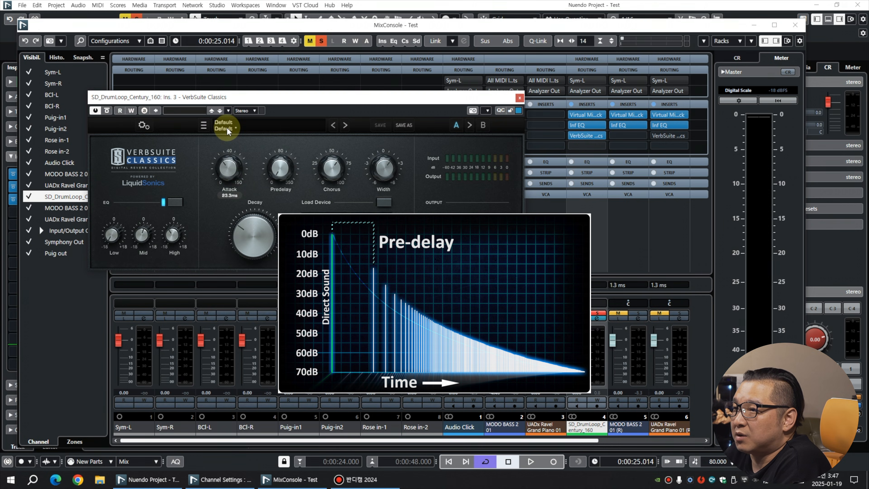
# - Adjust the drum reverb's Attack and set its Dry/Wet mix to 17.3% while auditioning the loop
pyautogui.moveTo(227, 161); pyautogui.dragTo(228, 188)
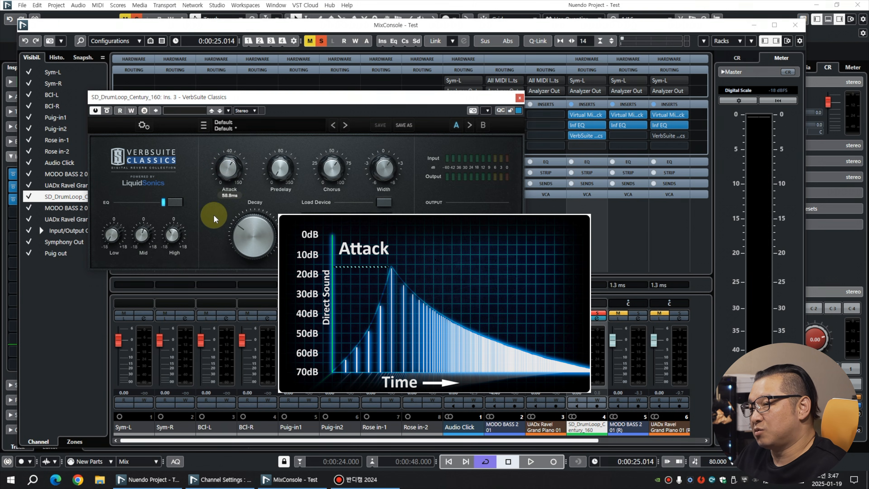
pyautogui.moveTo(227, 167); pyautogui.dragTo(228, 222)
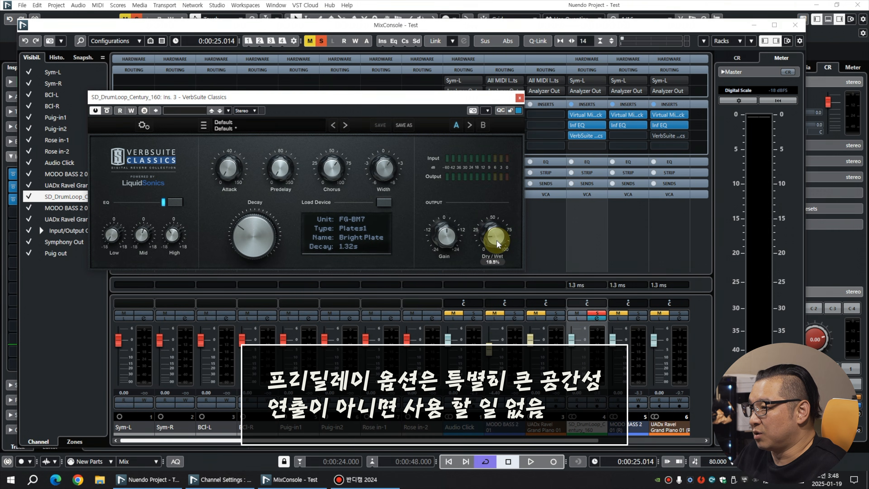
pyautogui.press('space')
pyautogui.moveTo(497, 239); pyautogui.dragTo(493, 239)
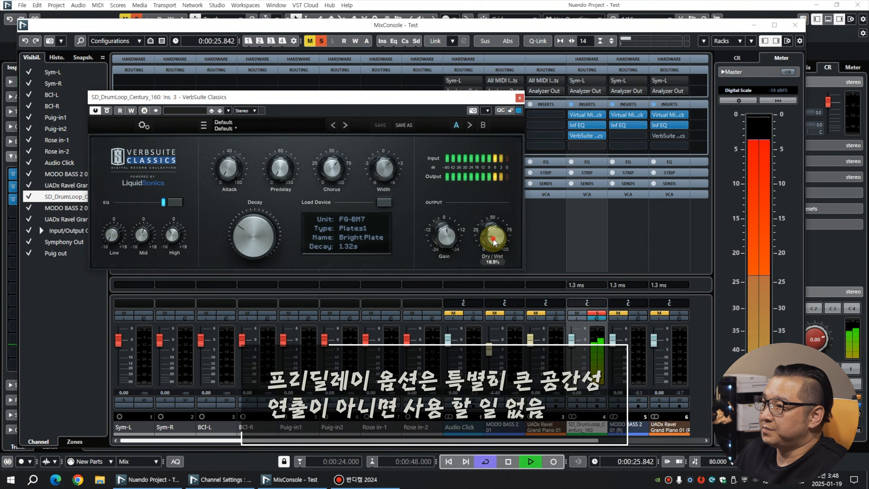
pyautogui.moveTo(493, 239); pyautogui.dragTo(493, 243)
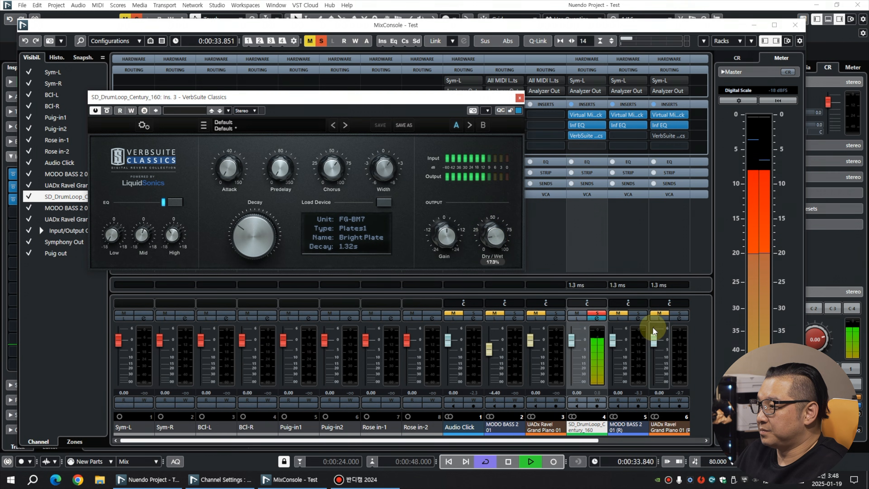
pyautogui.press('space')
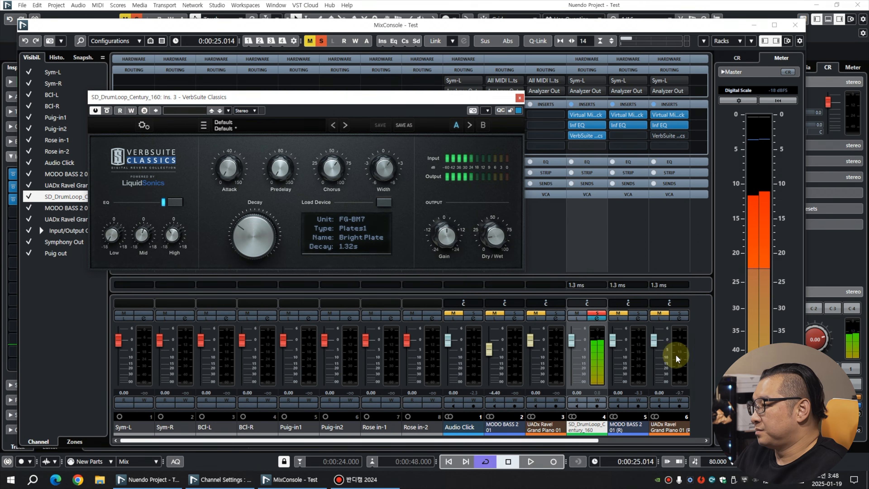
# - Activate VerbSuite Classics on the soloed UADx Ravel Grand Piano 01 (R) channel and load the FG-480 Halls Jazz Hall device
pyautogui.click(669, 136)
pyautogui.click(704, 279)
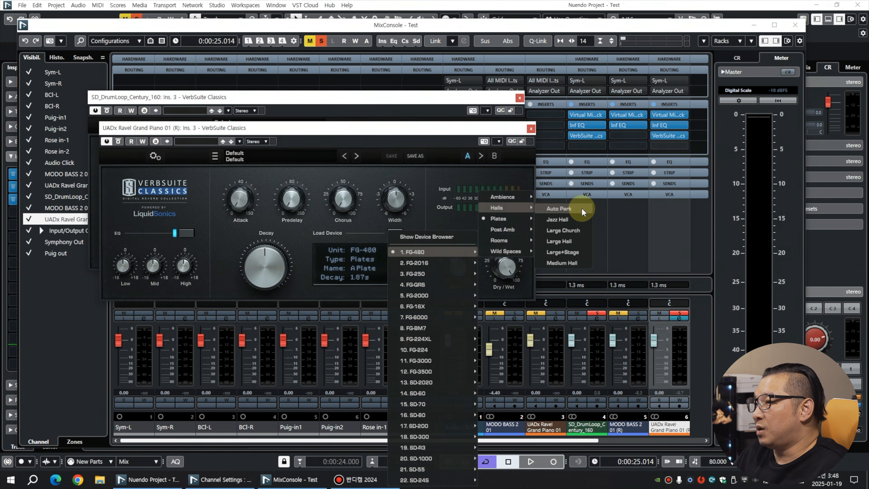
pyautogui.click(578, 220)
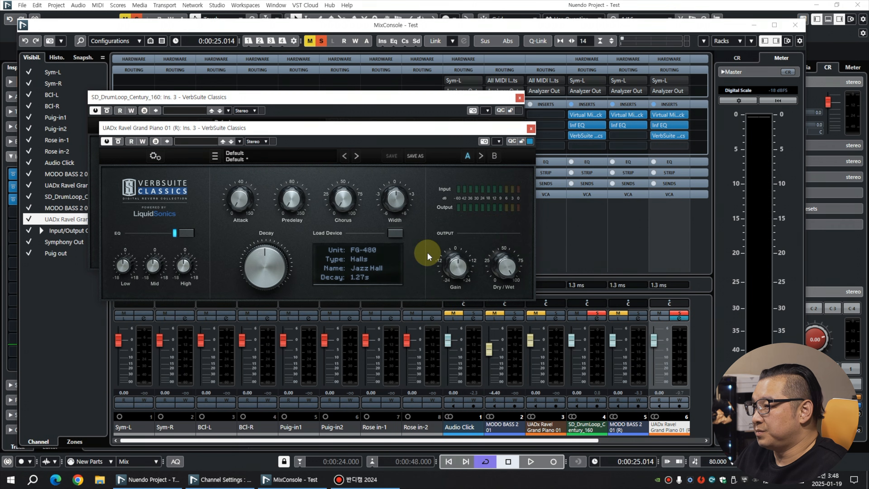
# - Play the project with the drum loop channel muted and try the piano reverb's Low and Mid EQ bands
pyautogui.press('space')
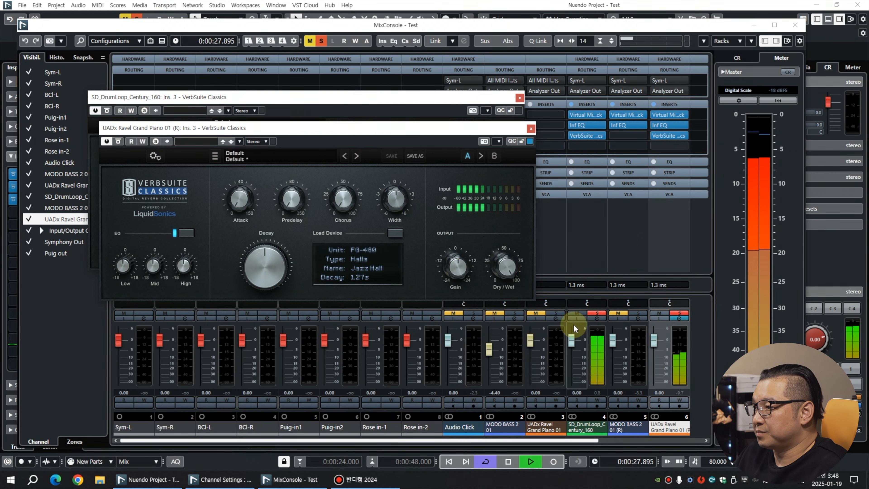
pyautogui.click(575, 314)
pyautogui.moveTo(123, 266); pyautogui.dragTo(181, 306)
pyautogui.click(148, 263)
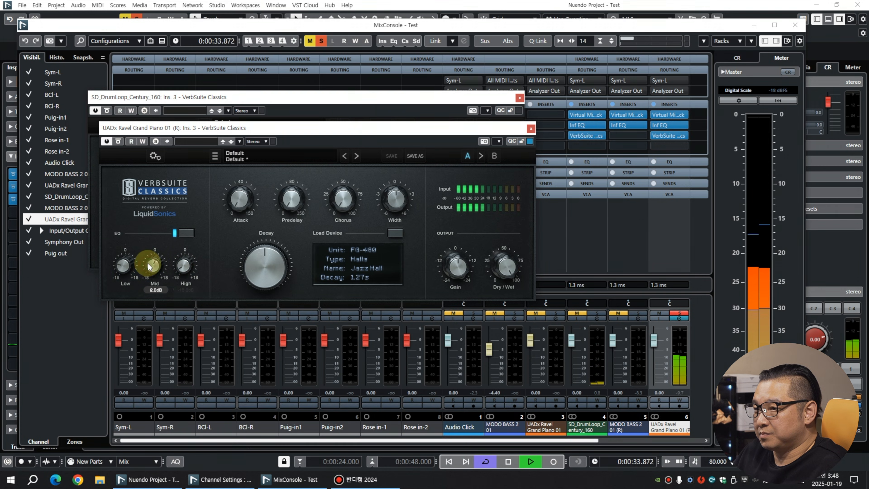
pyautogui.moveTo(118, 269); pyautogui.dragTo(118, 267)
# - Compare the piano reverb with its EQ off and on, and cut the Low band to about -7.9 dB
pyautogui.click(186, 235)
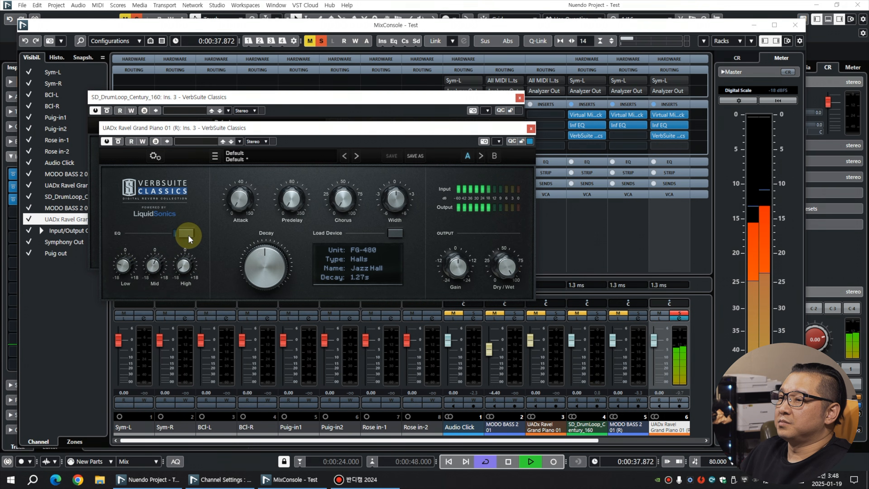
pyautogui.click(187, 235)
pyautogui.click(129, 270)
pyautogui.moveTo(126, 269); pyautogui.dragTo(149, 267)
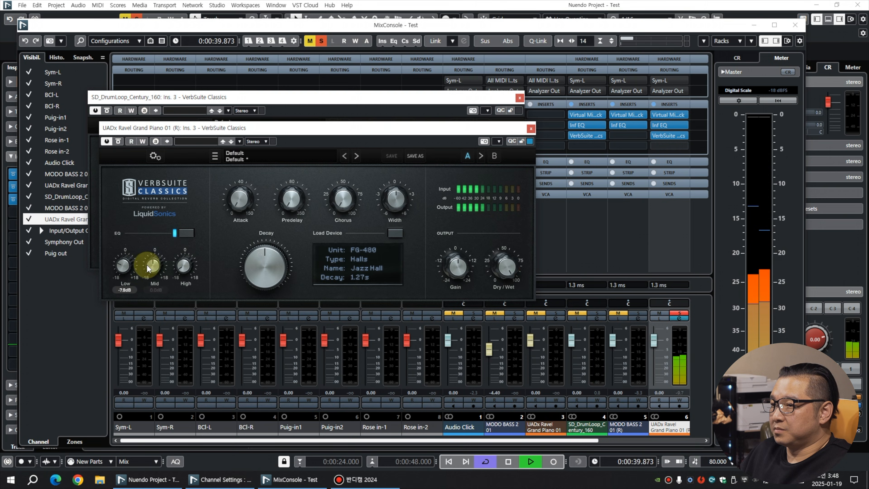
# - Set the piano reverb's Decay to 1.22 s and lower its Dry/Wet mix to about 29%
pyautogui.click(265, 269)
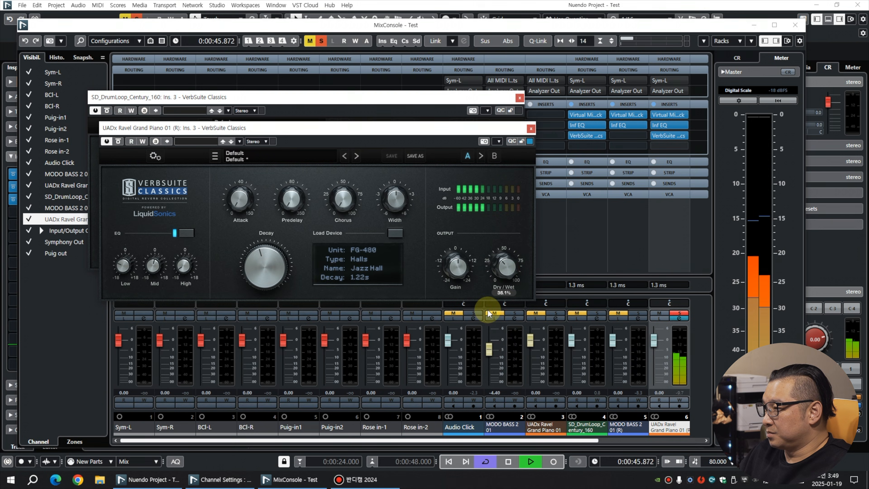
pyautogui.moveTo(504, 273); pyautogui.dragTo(501, 270)
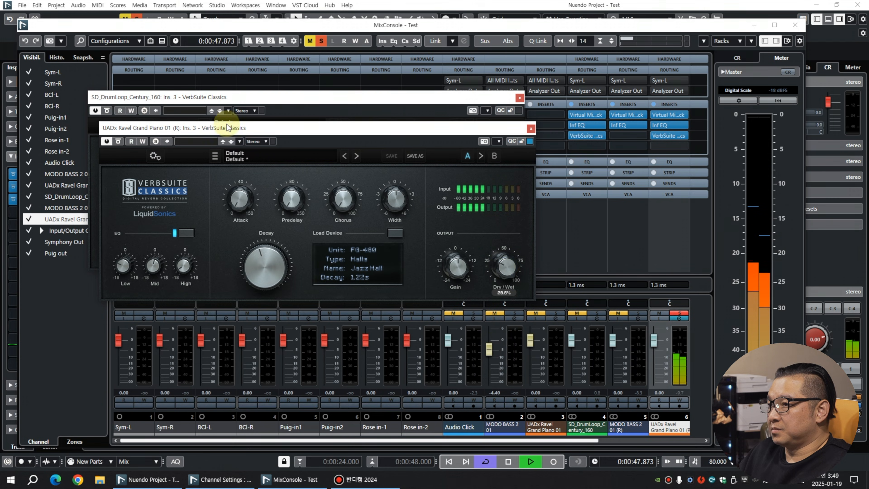
# - Try a wider Width on the piano reverb, reset it to 0.00 dB, and lower Attack with Dry/Wet at 31.3%
pyautogui.moveTo(402, 199)
pyautogui.mouseDown()
pyautogui.moveTo(383, 147)
pyautogui.moveTo(392, 204)
pyautogui.mouseUp()
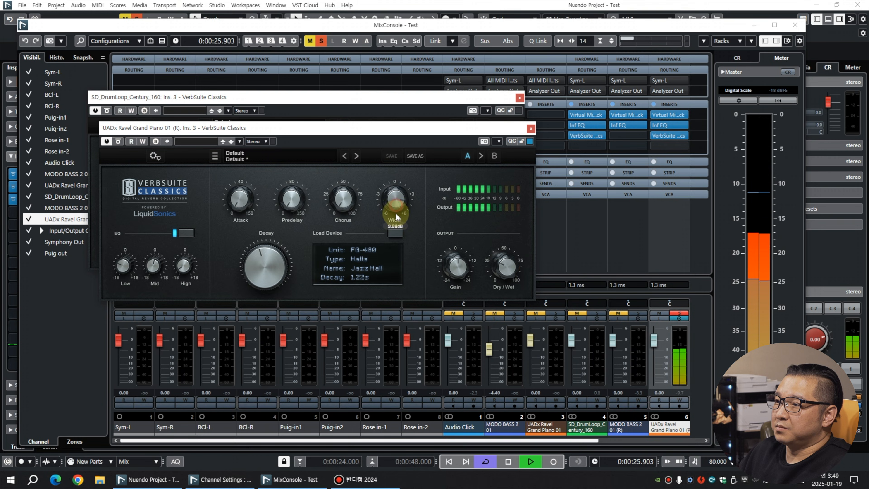
pyautogui.moveTo(398, 201); pyautogui.dragTo(397, 205)
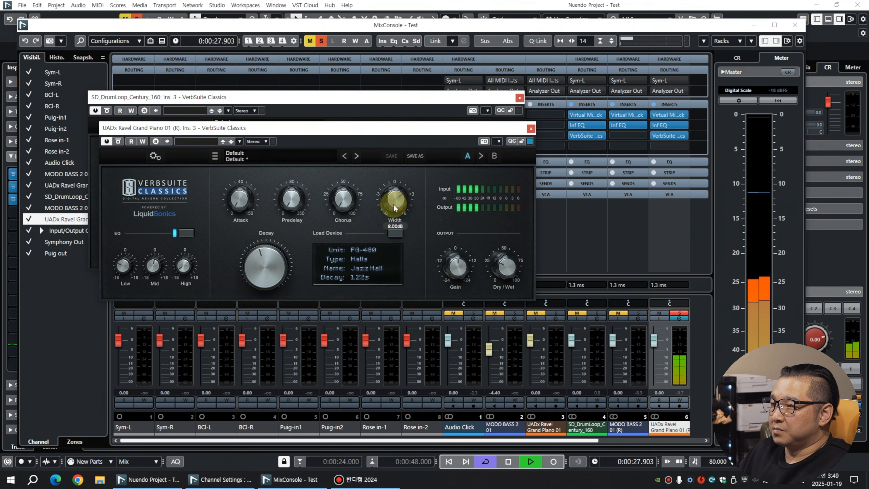
pyautogui.moveTo(241, 204)
pyautogui.mouseDown()
pyautogui.moveTo(235, 175)
pyautogui.moveTo(229, 194)
pyautogui.moveTo(242, 200)
pyautogui.mouseUp()
pyautogui.moveTo(496, 254); pyautogui.dragTo(510, 273)
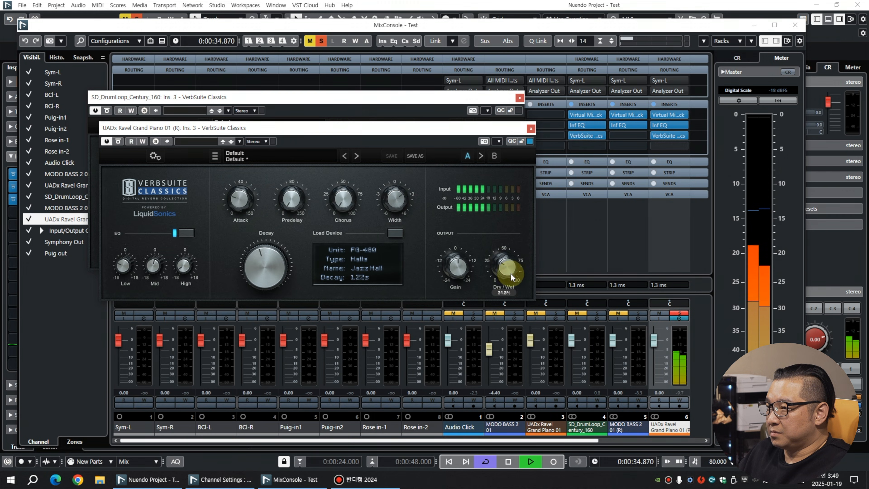
# - Unmute and solo the drum loop and MODO BASS 2 01 (R) channels, and close both VerbSuite Classics windows
pyautogui.click(577, 315)
pyautogui.click(597, 313)
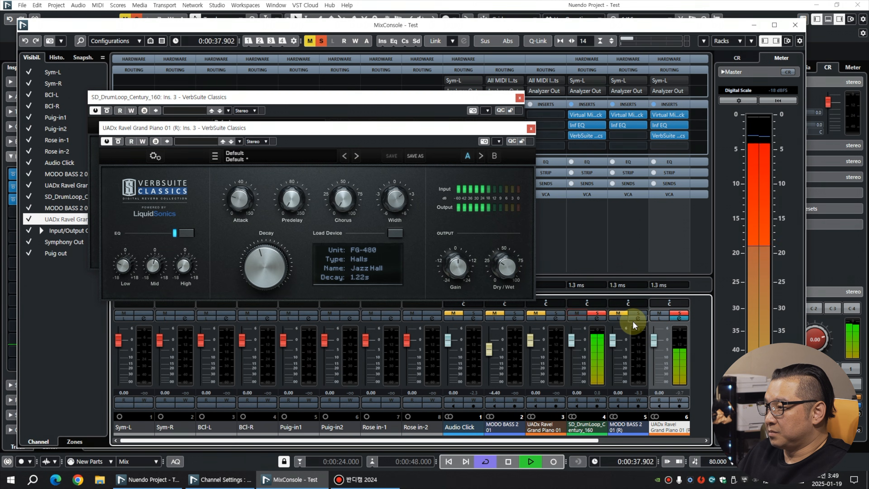
pyautogui.click(618, 313)
pyautogui.click(638, 313)
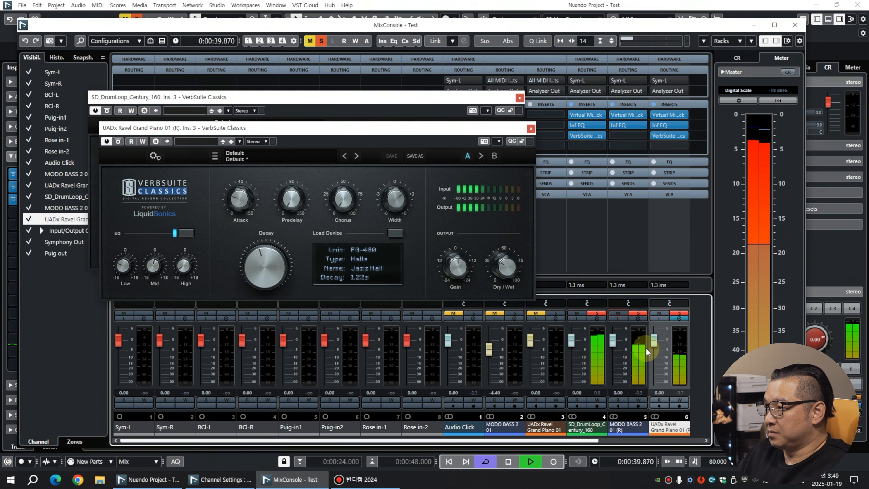
pyautogui.click(530, 128)
pyautogui.click(519, 98)
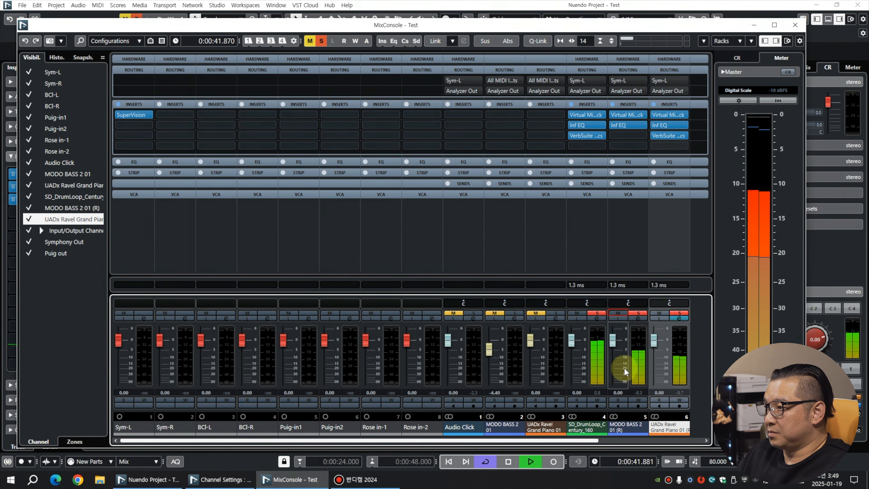
# - Link the rendered drum loop, bass and piano channels with Q-Link and compare the mix with their VerbSuite inserts bypassed and active
pyautogui.click(638, 368)
pyautogui.moveTo(592, 440); pyautogui.dragTo(679, 447)
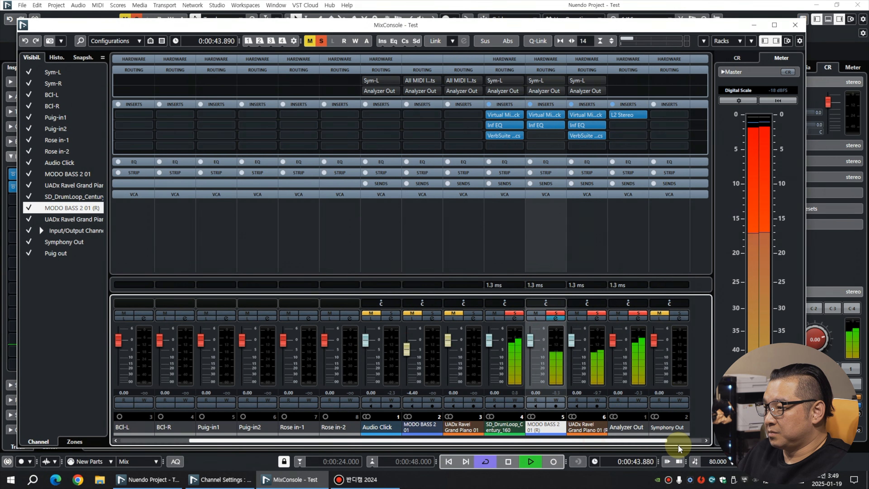
pyautogui.click(600, 368)
pyautogui.keyDown('shift'); pyautogui.click(516, 361); pyautogui.keyUp('shift')
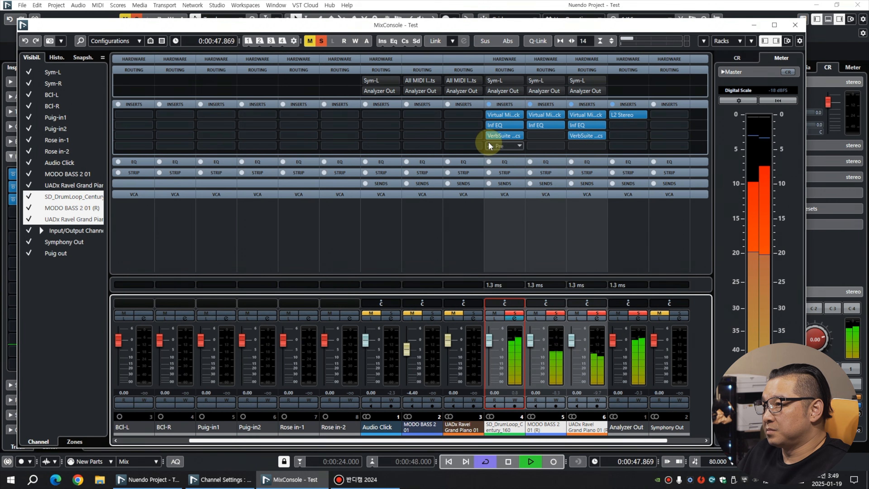
pyautogui.click(536, 40)
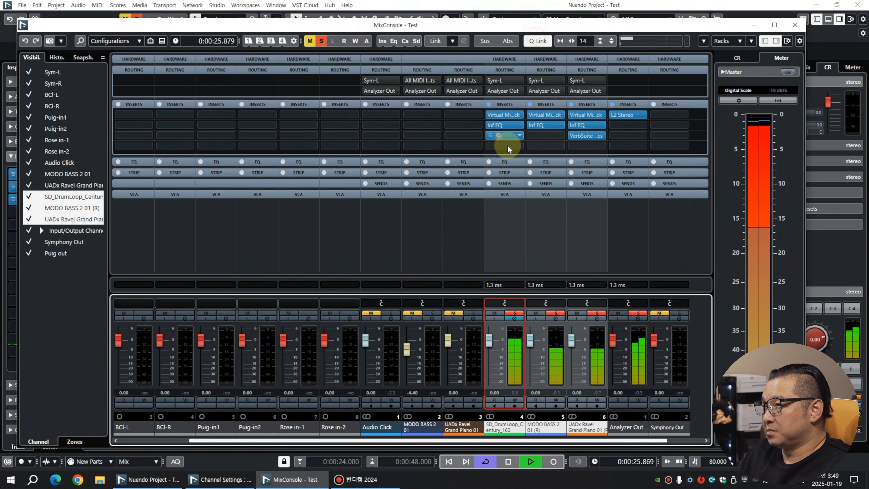
pyautogui.click(490, 135)
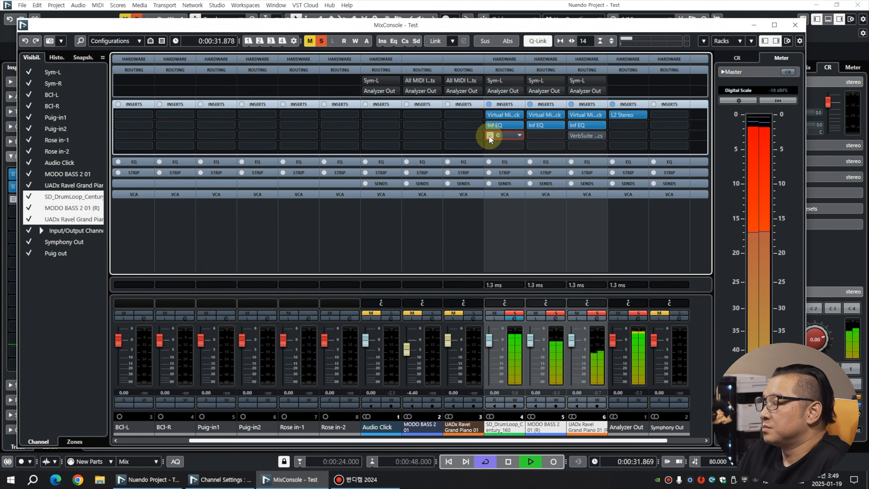
pyautogui.click(489, 135)
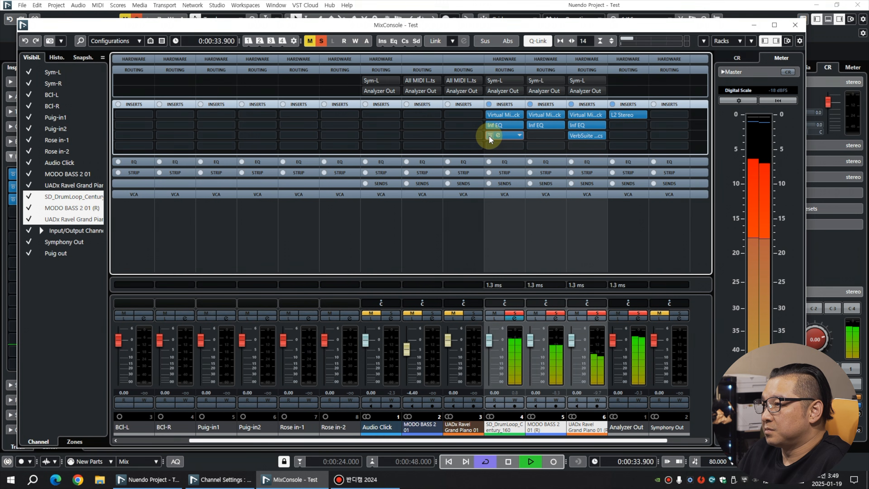
# - Stop playback and load the FG-BM7 Plates1 Sun Plate C device into the rendered piano channel's VerbSuite Classics
pyautogui.click(595, 355)
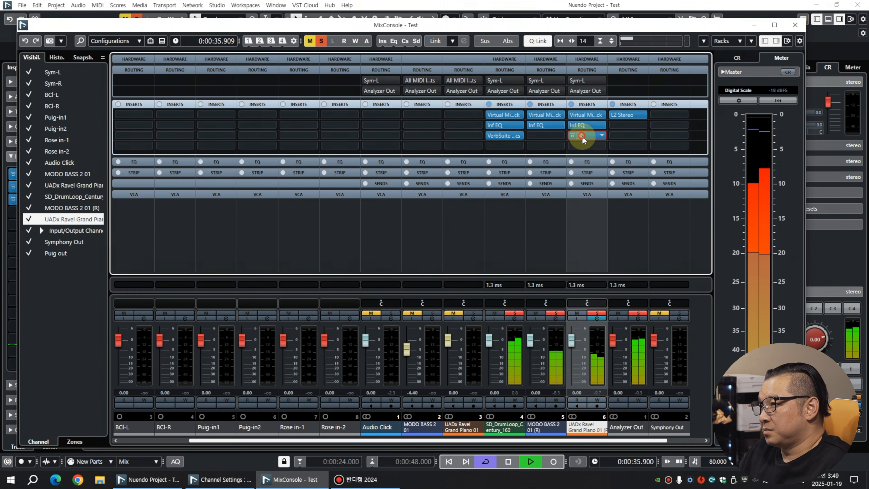
pyautogui.click(582, 135)
pyautogui.press('space')
pyautogui.click(371, 252)
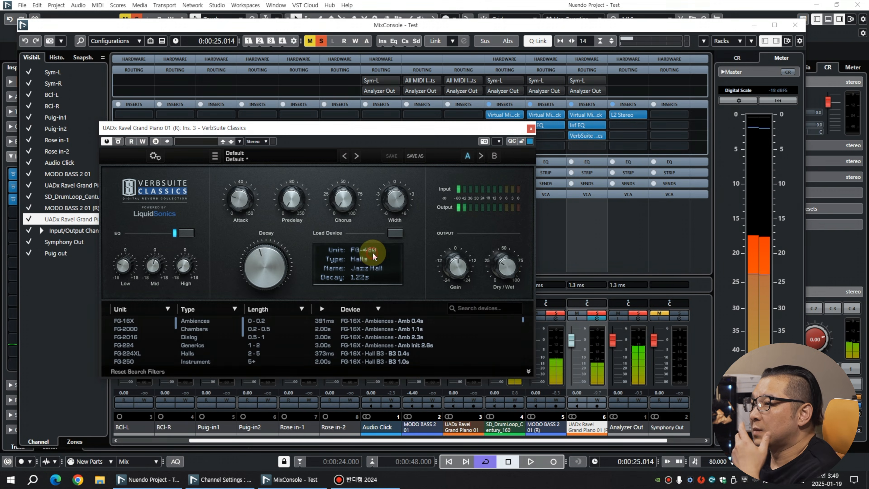
pyautogui.click(375, 263)
pyautogui.click(396, 234)
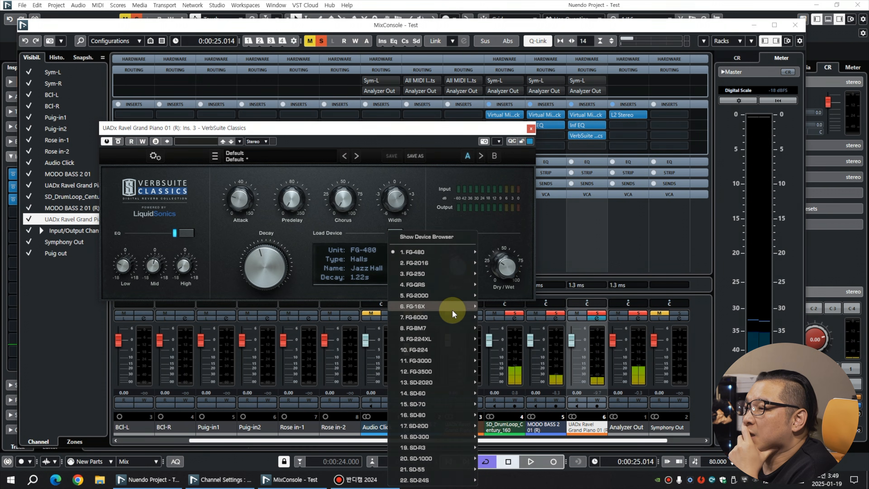
pyautogui.moveTo(457, 328)
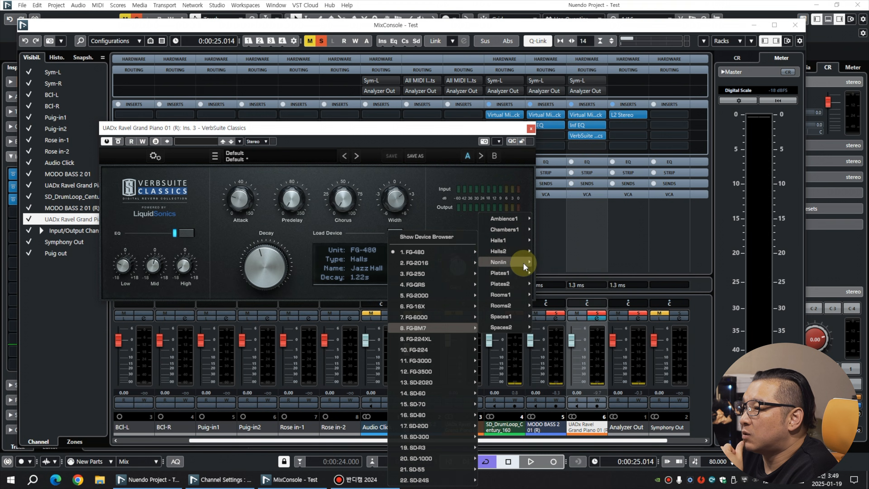
pyautogui.moveTo(522, 273)
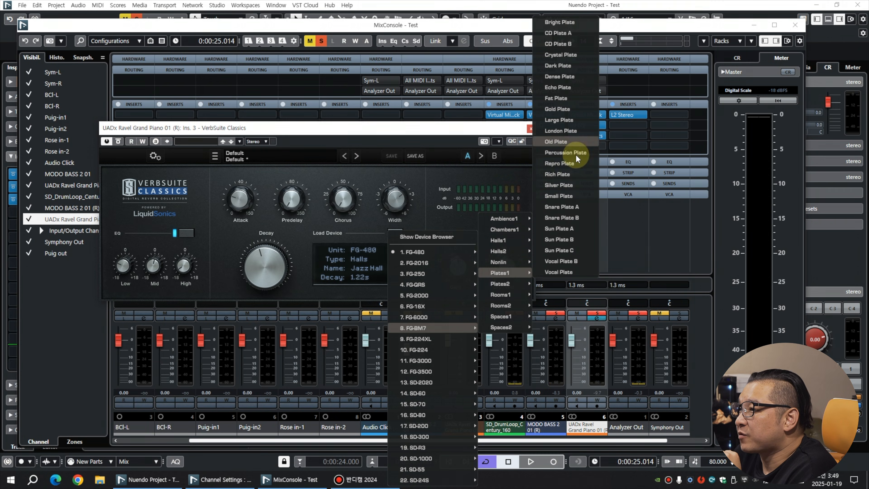
pyautogui.click(572, 251)
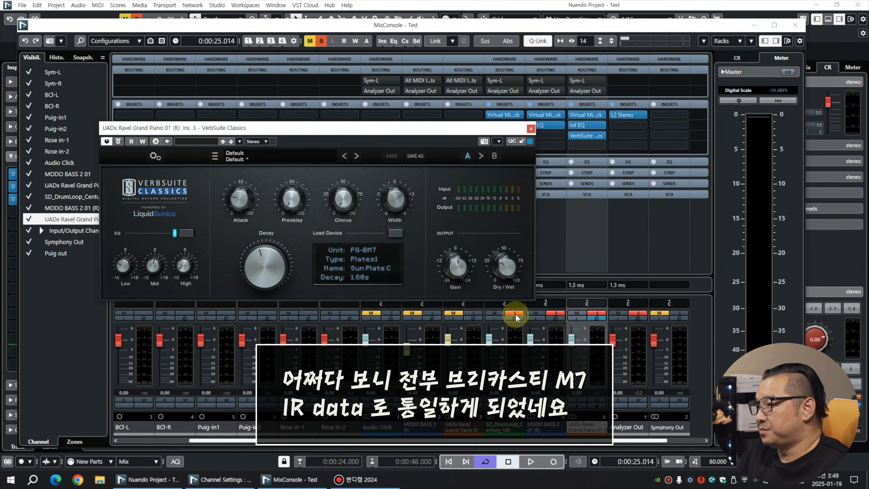
# - Mute the drum loop and bass channels and raise the piano reverb's Dry/Wet mix during playback
pyautogui.click(498, 313)
pyautogui.click(539, 313)
pyautogui.press('space')
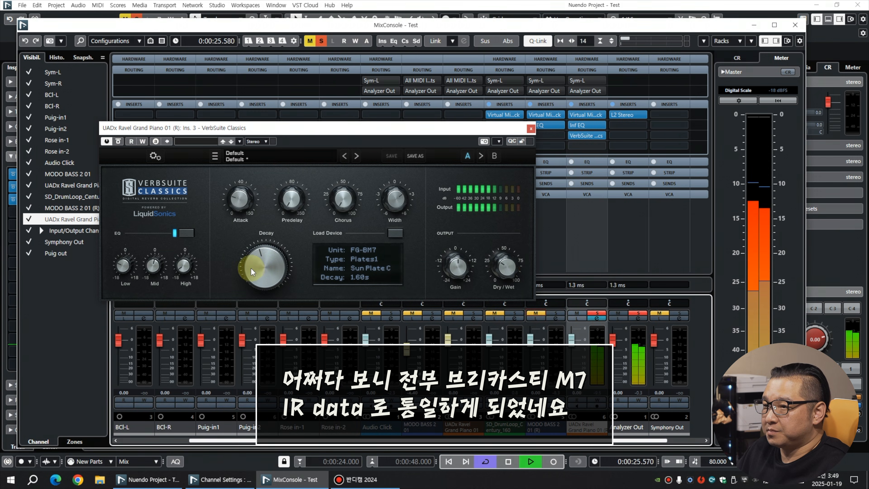
pyautogui.moveTo(512, 266); pyautogui.dragTo(471, 120)
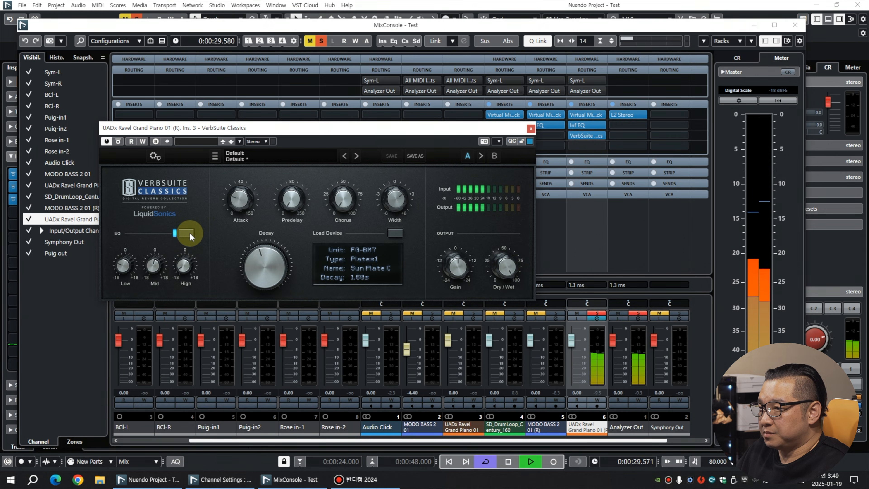
# - Try the piano reverb's High EQ band and Width control, and stop playback
pyautogui.moveTo(184, 267); pyautogui.dragTo(173, 188)
pyautogui.moveTo(199, 276); pyautogui.dragTo(181, 273)
pyautogui.moveTo(397, 200)
pyautogui.mouseDown()
pyautogui.moveTo(412, 228)
pyautogui.moveTo(398, 189)
pyautogui.mouseUp()
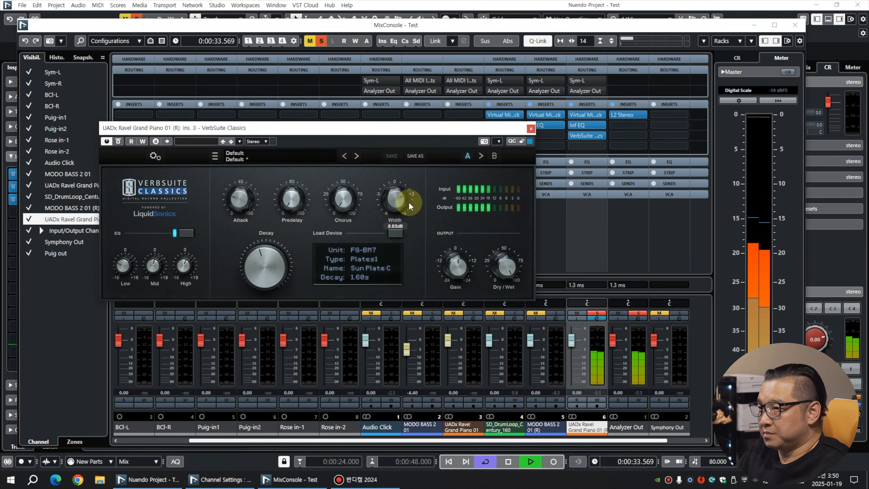
pyautogui.press('space')
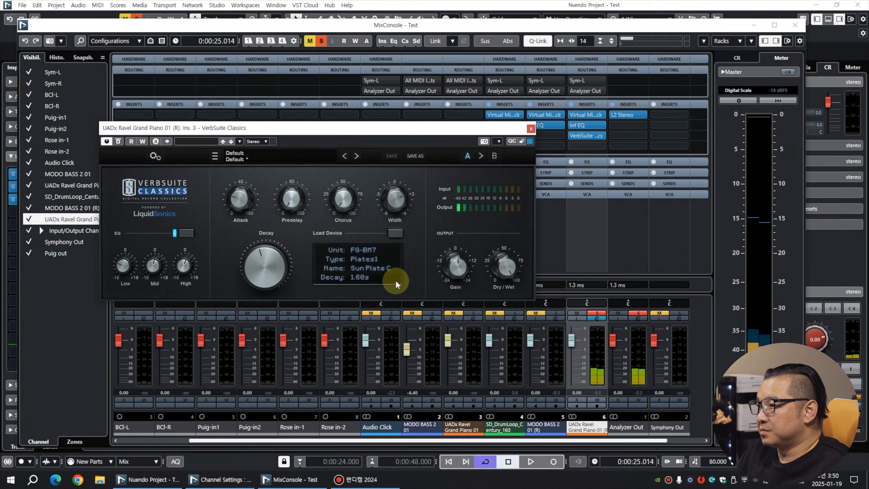
pyautogui.click(390, 234)
pyautogui.moveTo(433, 327)
pyautogui.moveTo(499, 328)
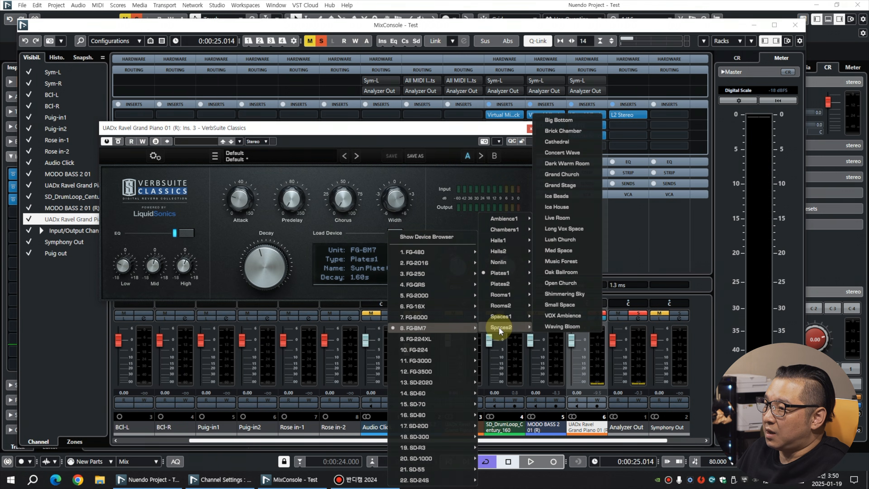
pyautogui.click(344, 287)
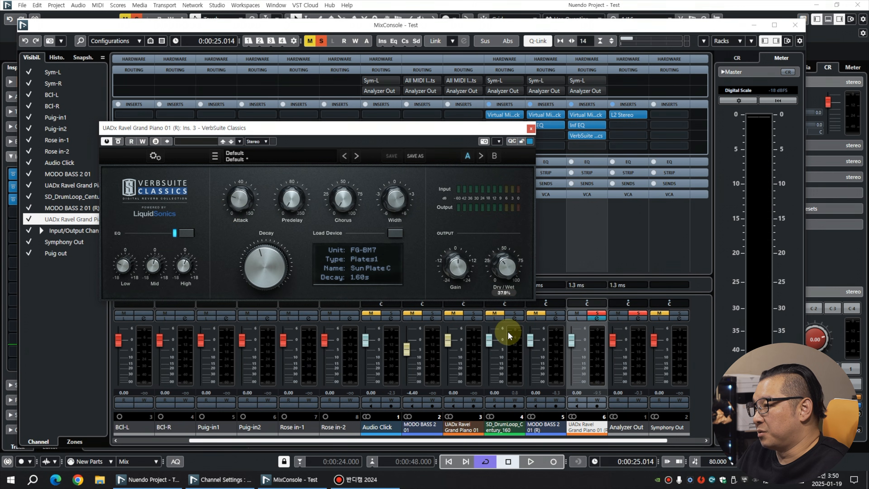
# - Set the piano reverb's Dry/Wet to about 37.8% and bring the drum loop and bass back into playback, unmuted and soloed
pyautogui.press('space')
pyautogui.moveTo(505, 259); pyautogui.dragTo(504, 268)
pyautogui.click(494, 313)
pyautogui.click(514, 313)
pyautogui.click(536, 312)
pyautogui.click(556, 313)
pyautogui.click(531, 128)
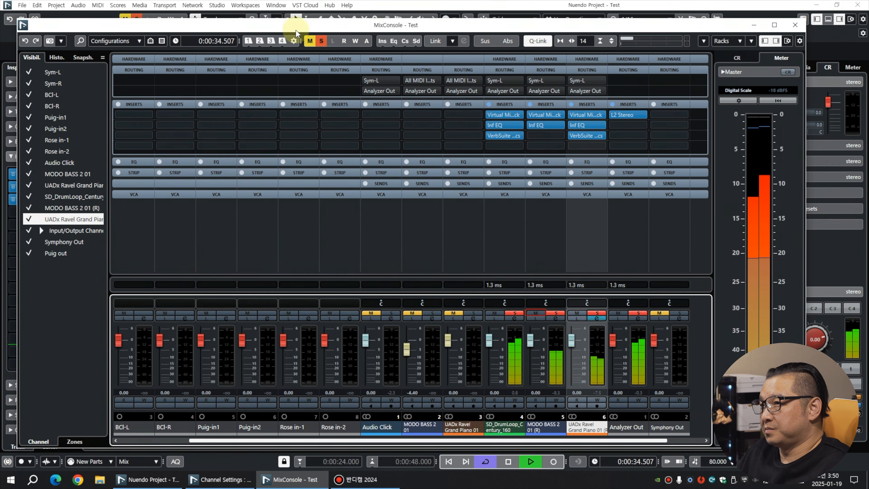
# - Select the drum loop through piano channels and compare the mix with their linked VerbSuite reverbs bypassed and active
pyautogui.click(489, 134)
pyautogui.click(490, 136)
pyautogui.click(511, 351)
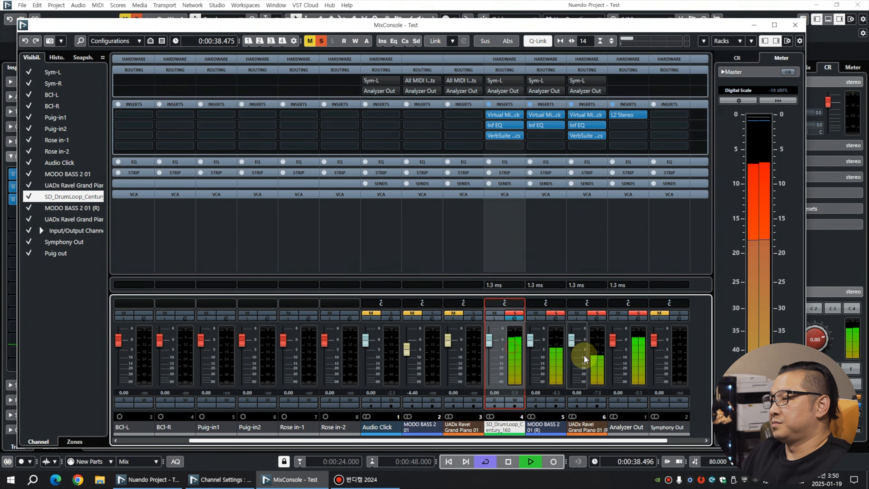
pyautogui.keyDown('shift'); pyautogui.click(596, 356); pyautogui.keyUp('shift')
pyautogui.click(491, 134)
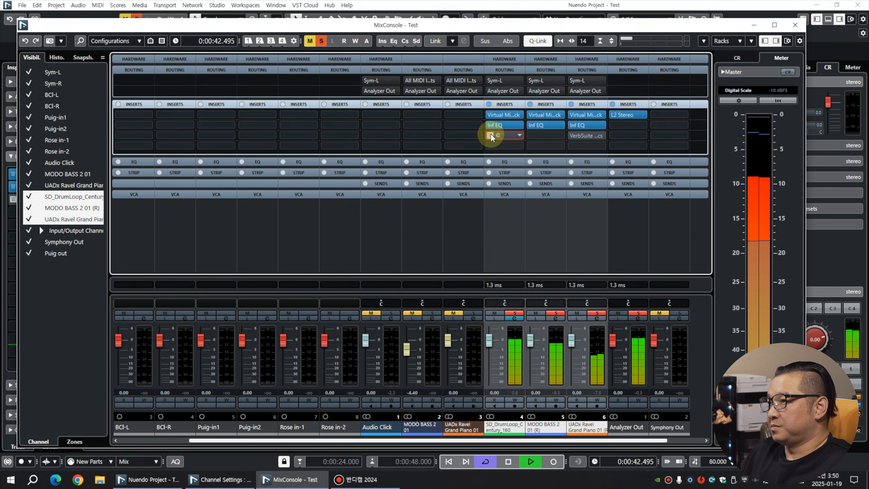
pyautogui.click(490, 135)
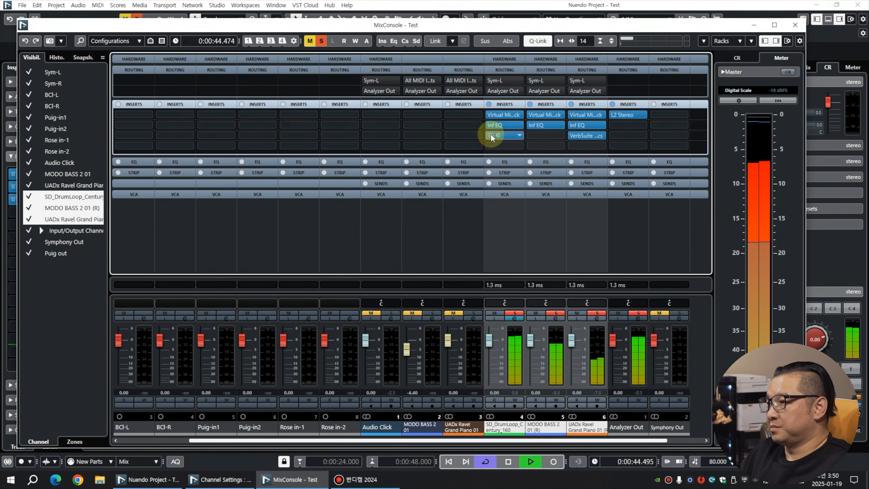